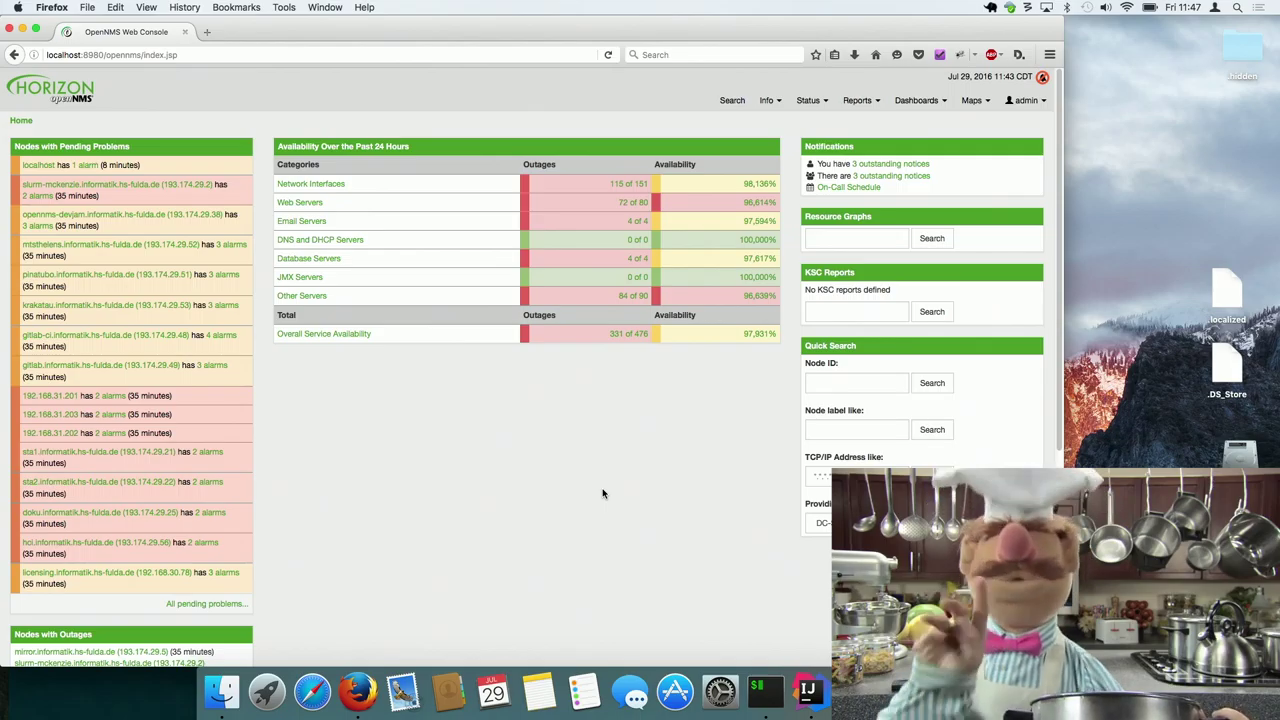
Go from the home dashboard to the Topology map through the Maps menu
{"action": "mouse_move", "coordinate": [968, 102]}
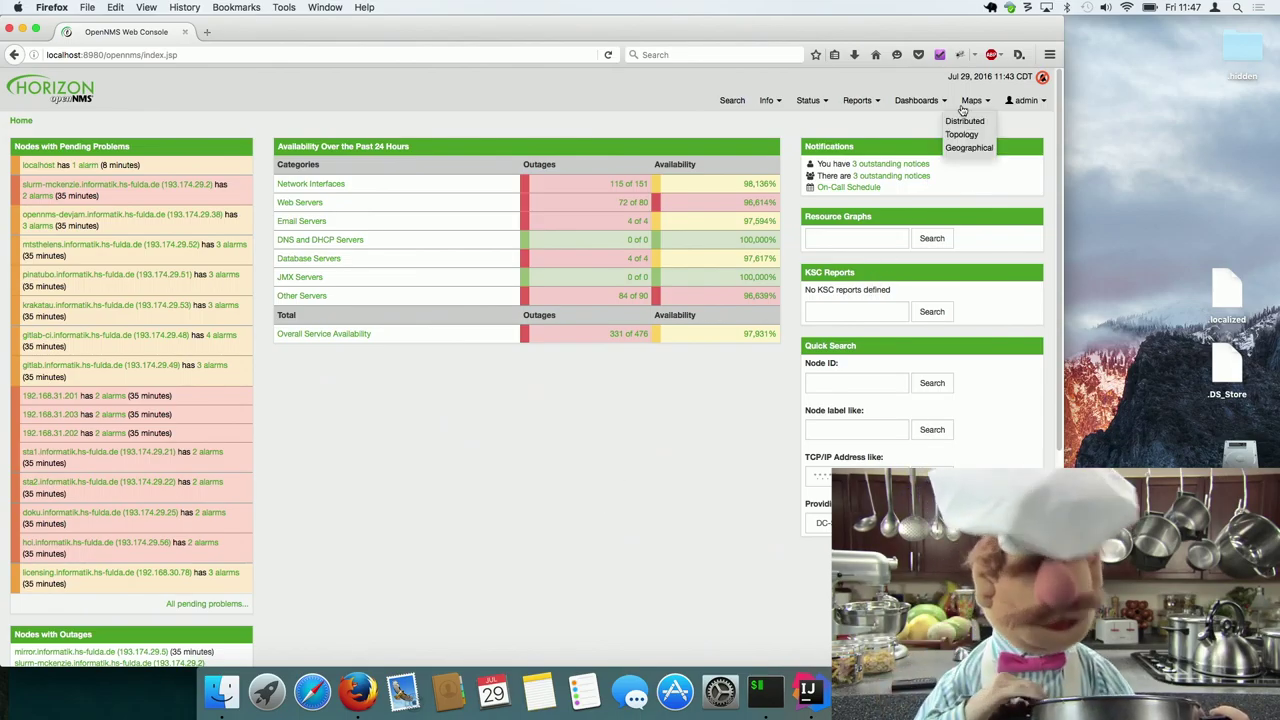
{"action": "left_click", "coordinate": [956, 135]}
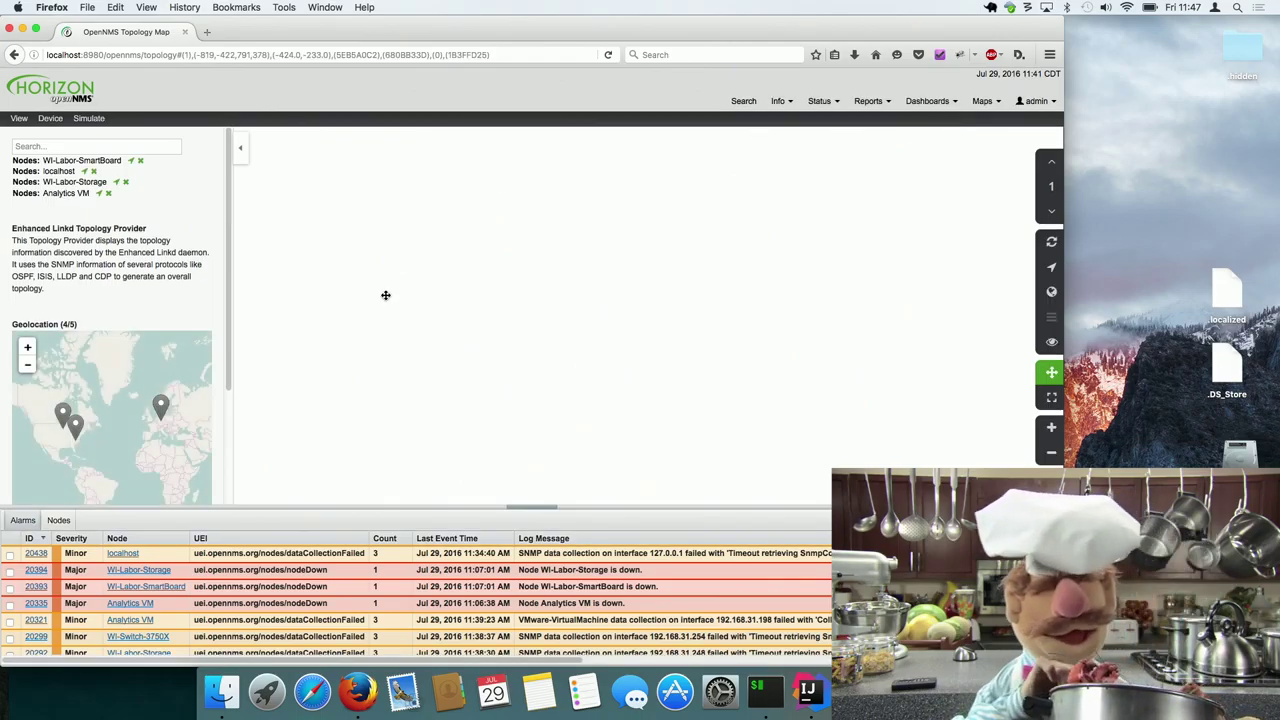
Inspect the Analytics VM and WI-Labor-SmartBoard nodes and their map markers, then deselect them
{"action": "scroll", "coordinate": [218, 320], "scroll_direction": "down", "scroll_amount": 1}
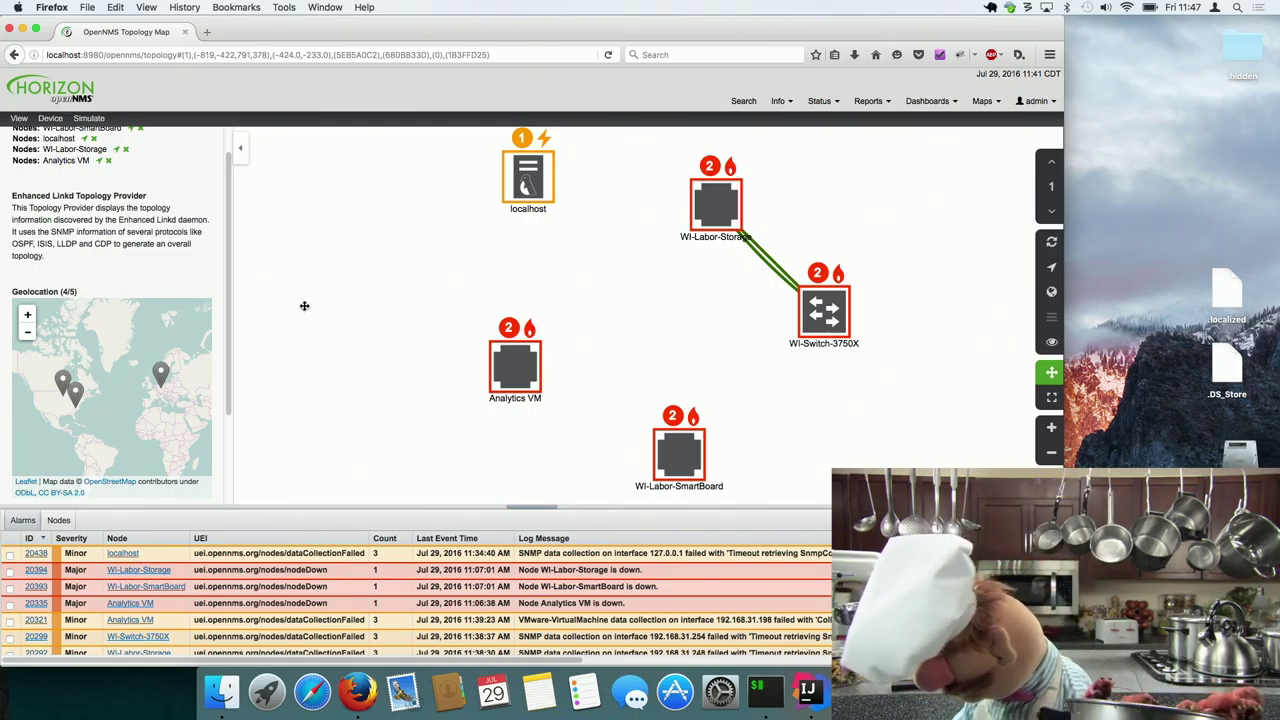
{"action": "left_click", "coordinate": [514, 372]}
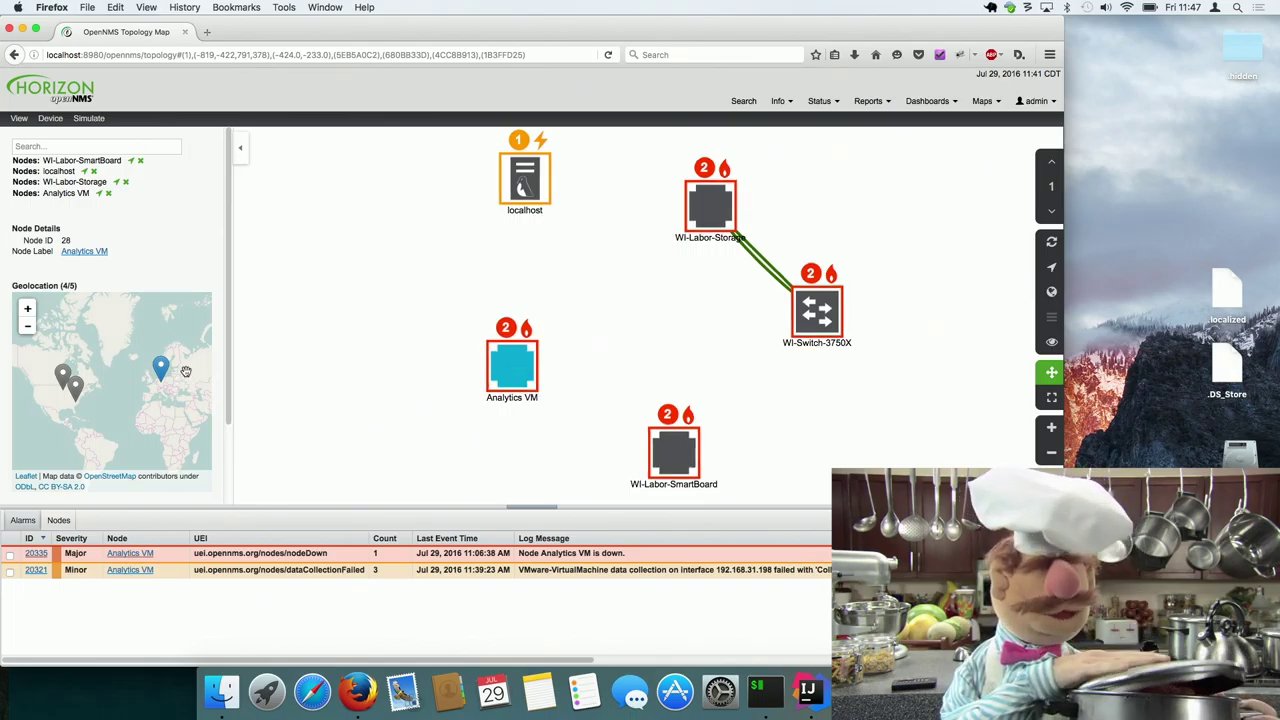
{"action": "left_click", "coordinate": [668, 444]}
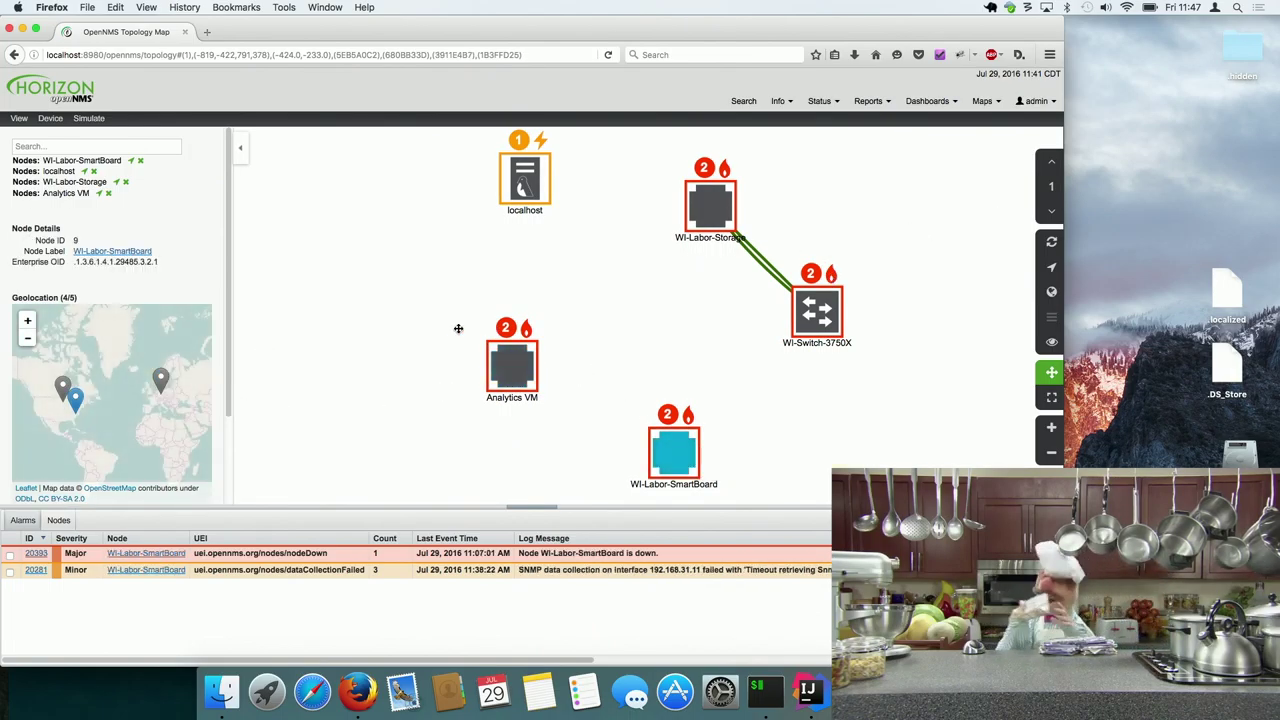
{"action": "left_click", "coordinate": [394, 302]}
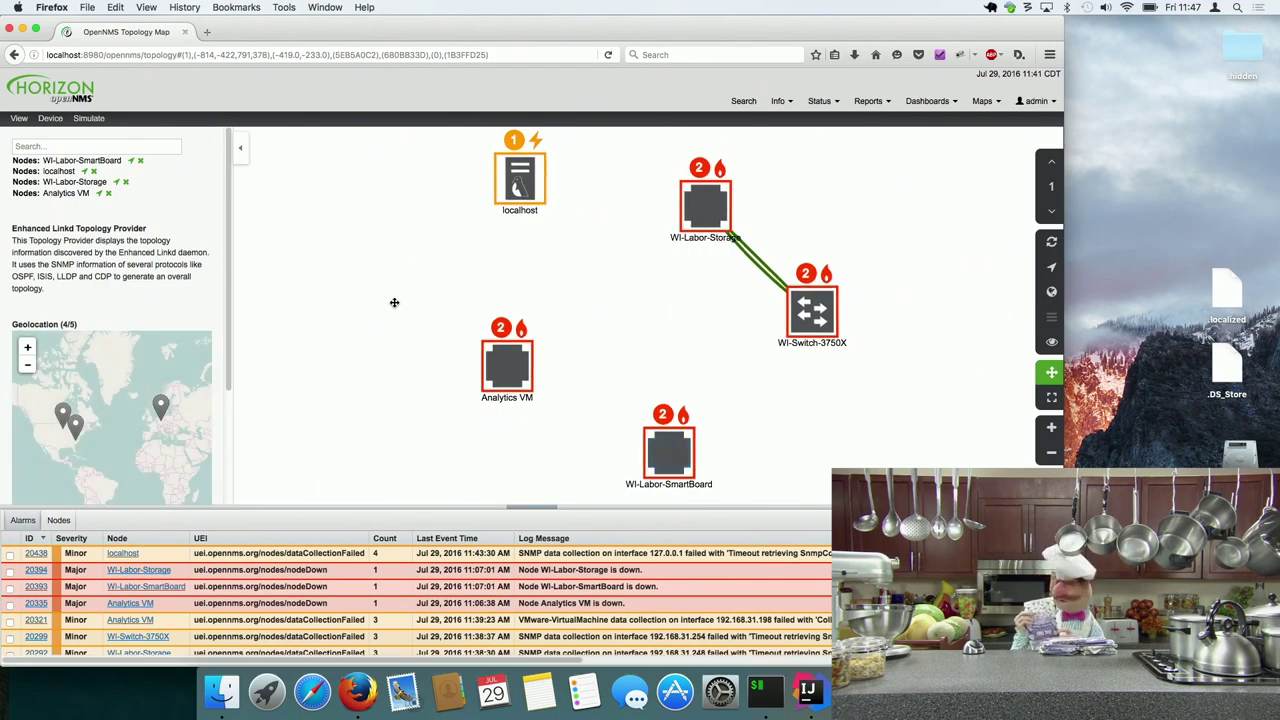
Check Analytics VM's marker address, then remove WI-Labor-Storage, Analytics VM and WI-Labor-SmartBoard from focus
{"action": "left_click", "coordinate": [158, 408]}
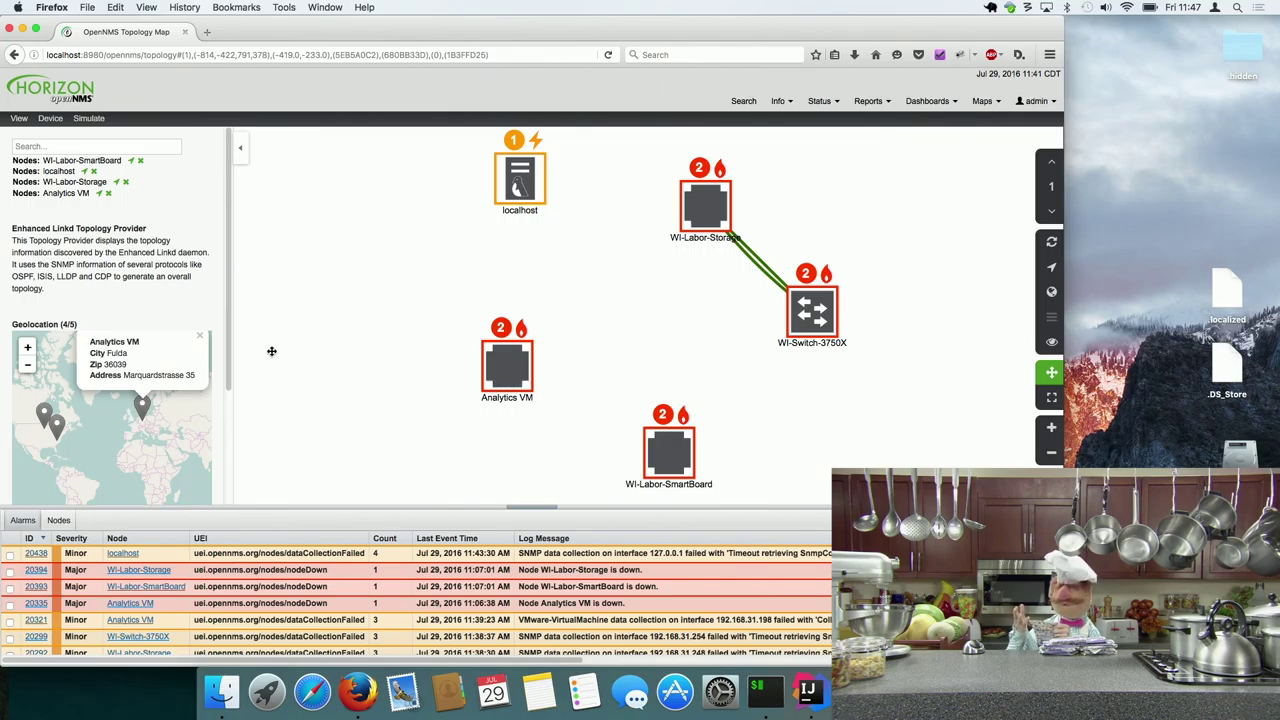
{"action": "left_click", "coordinate": [126, 183]}
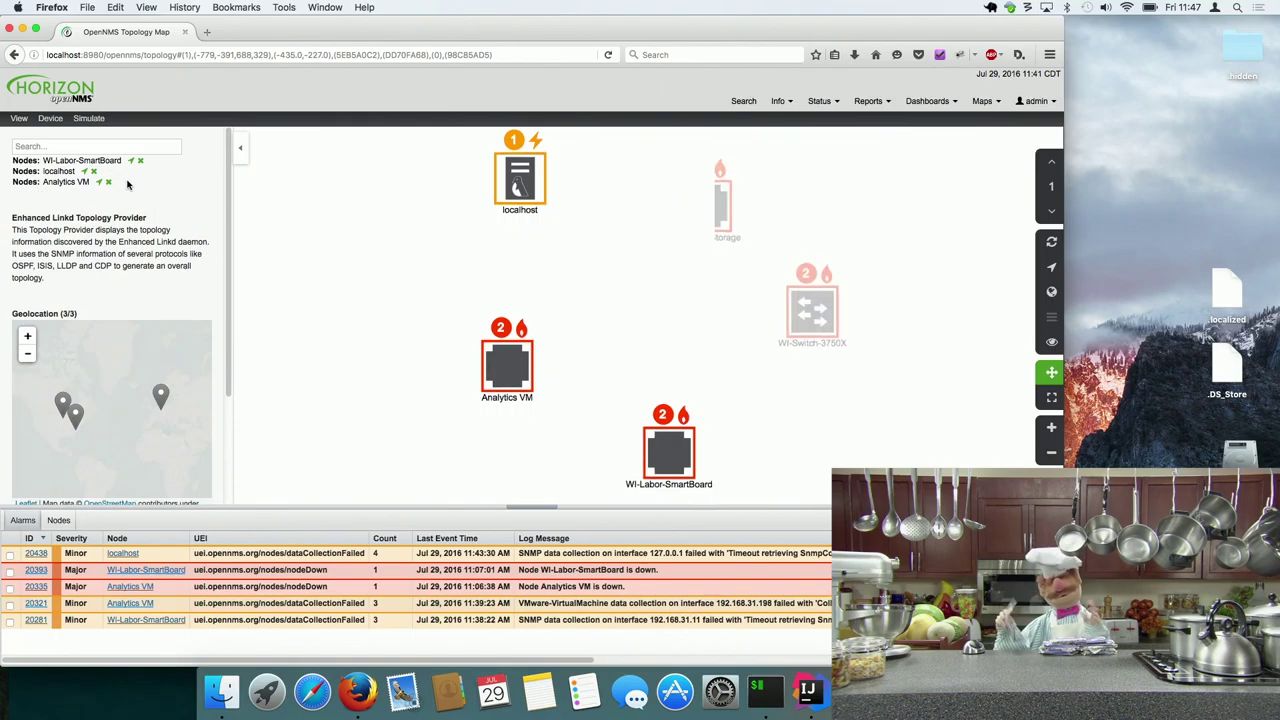
{"action": "left_click", "coordinate": [106, 182]}
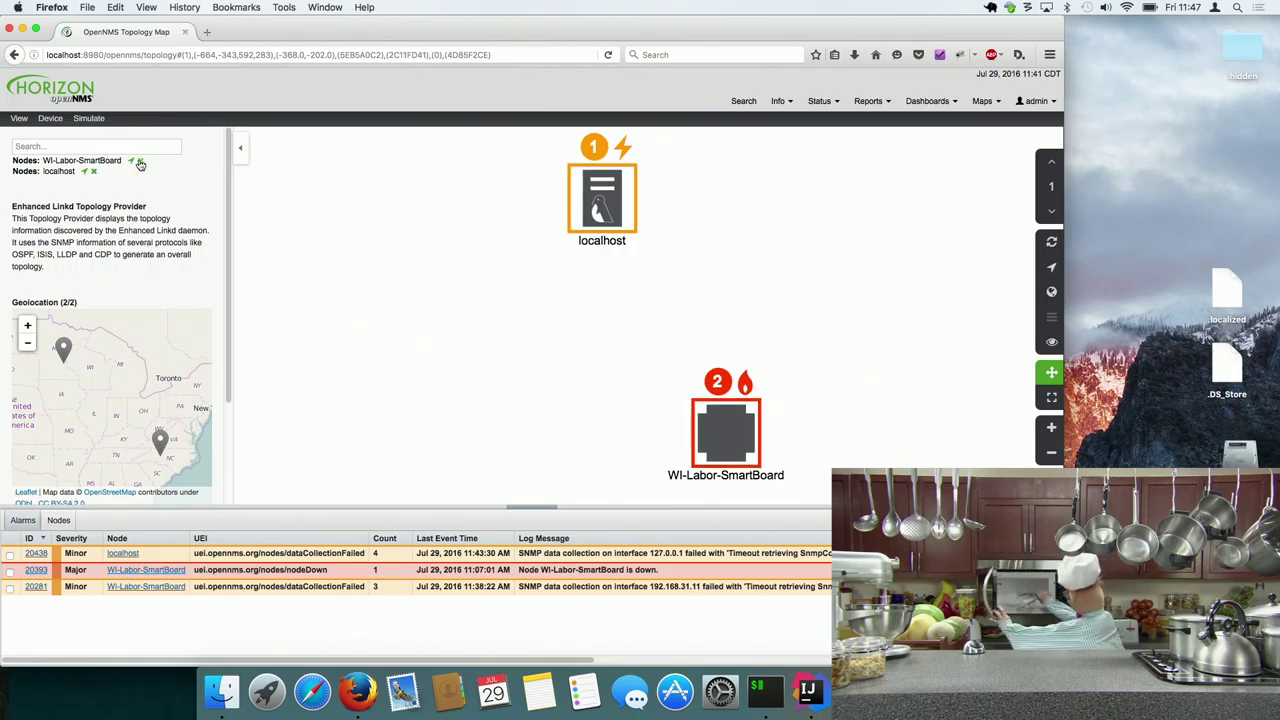
{"action": "left_click", "coordinate": [140, 163]}
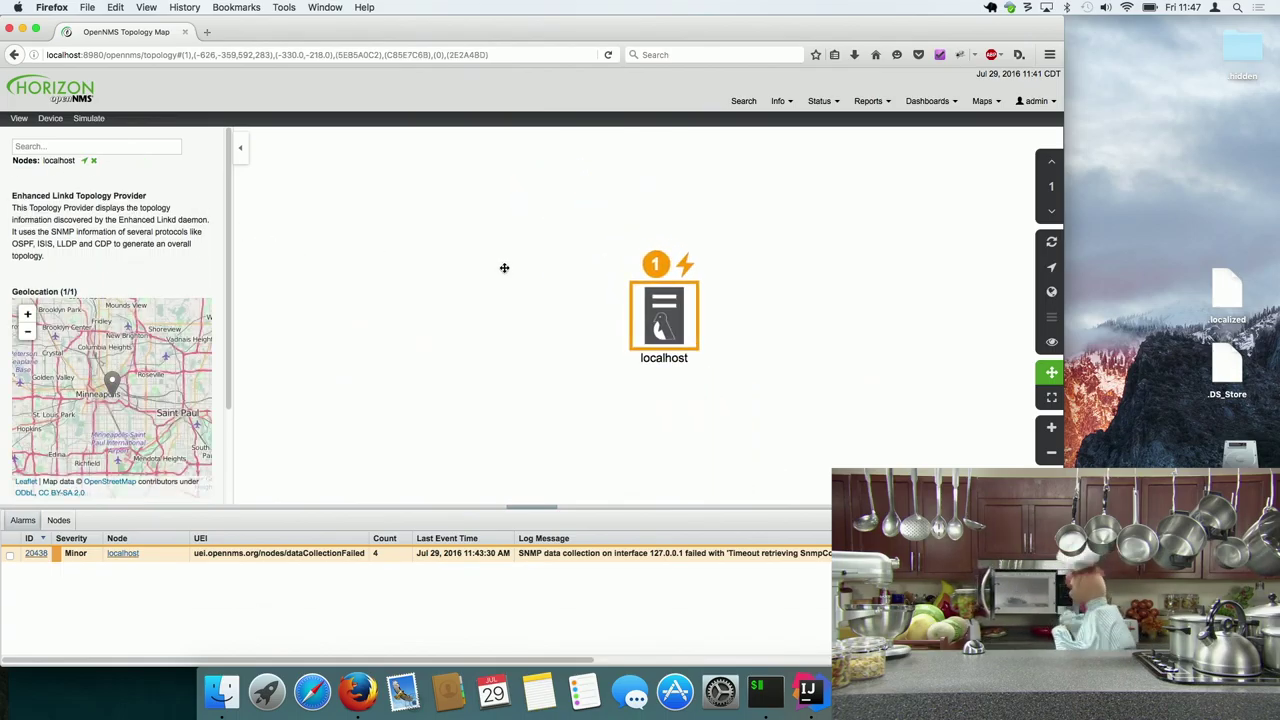
Check the localhost node's details, then deselect it and bring up opennms.properties in IntelliJ IDEA
{"action": "left_click", "coordinate": [660, 315]}
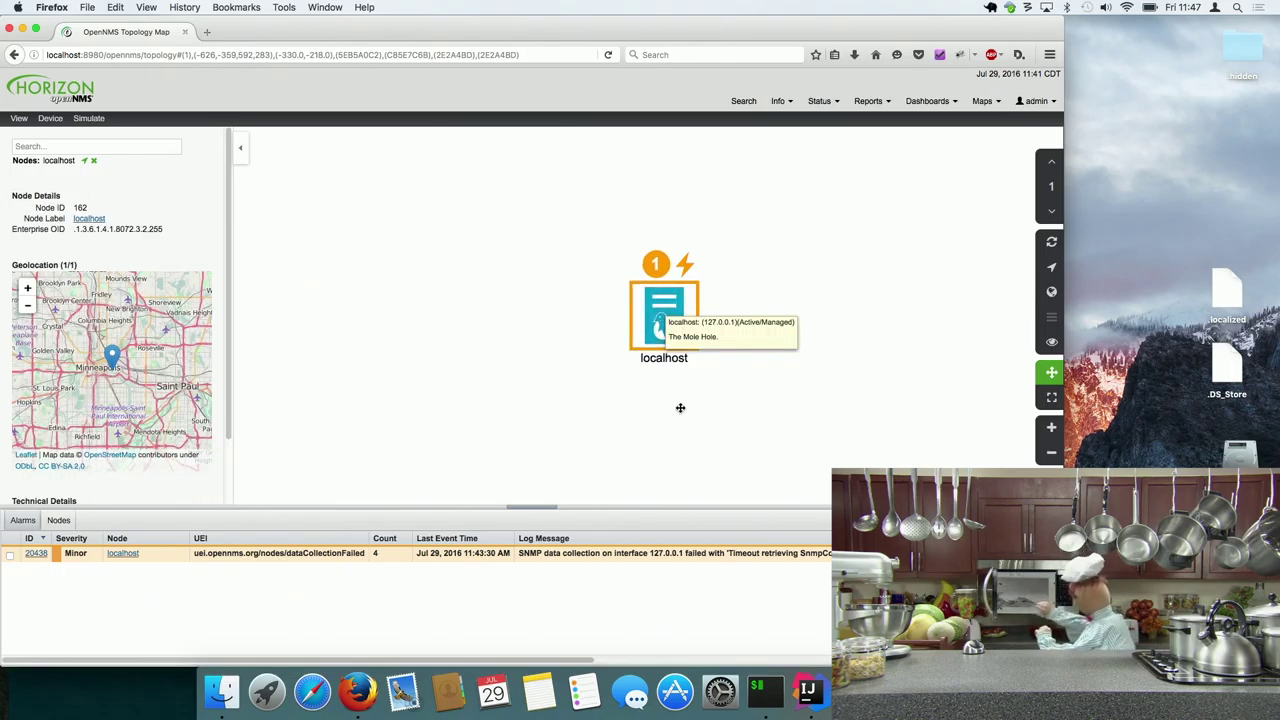
{"action": "left_click", "coordinate": [702, 443]}
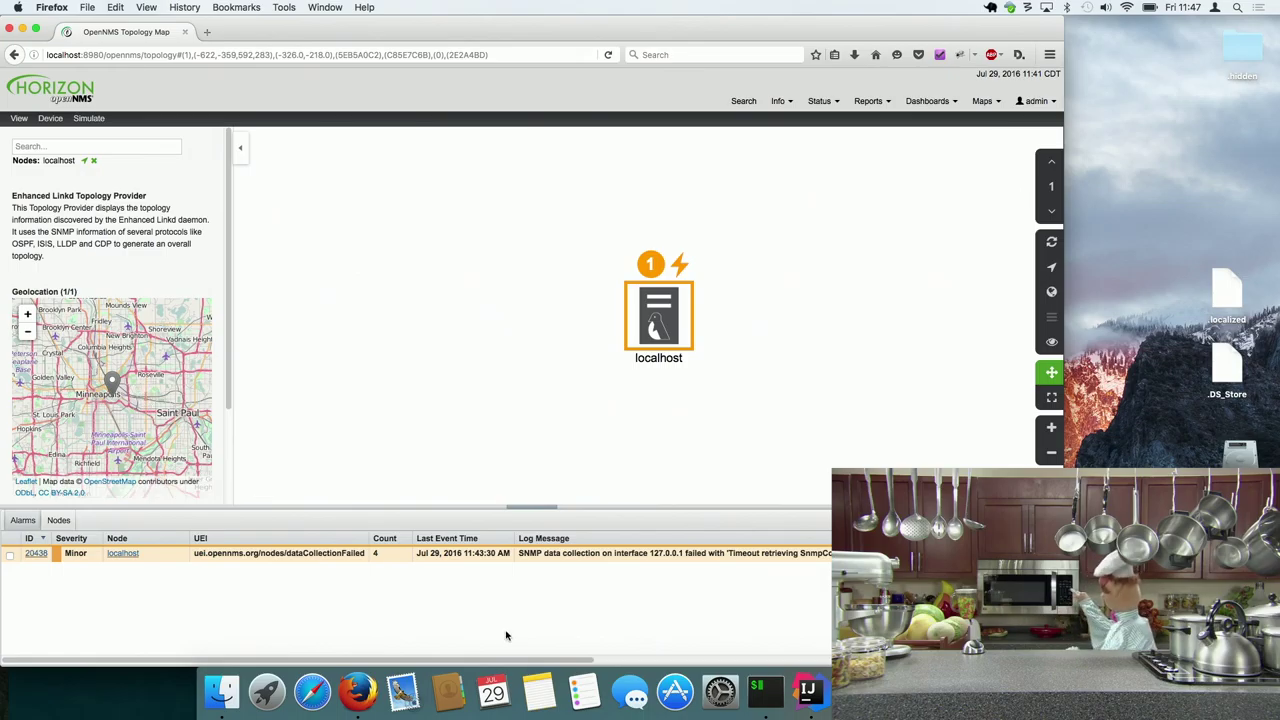
{"action": "left_click", "coordinate": [808, 690]}
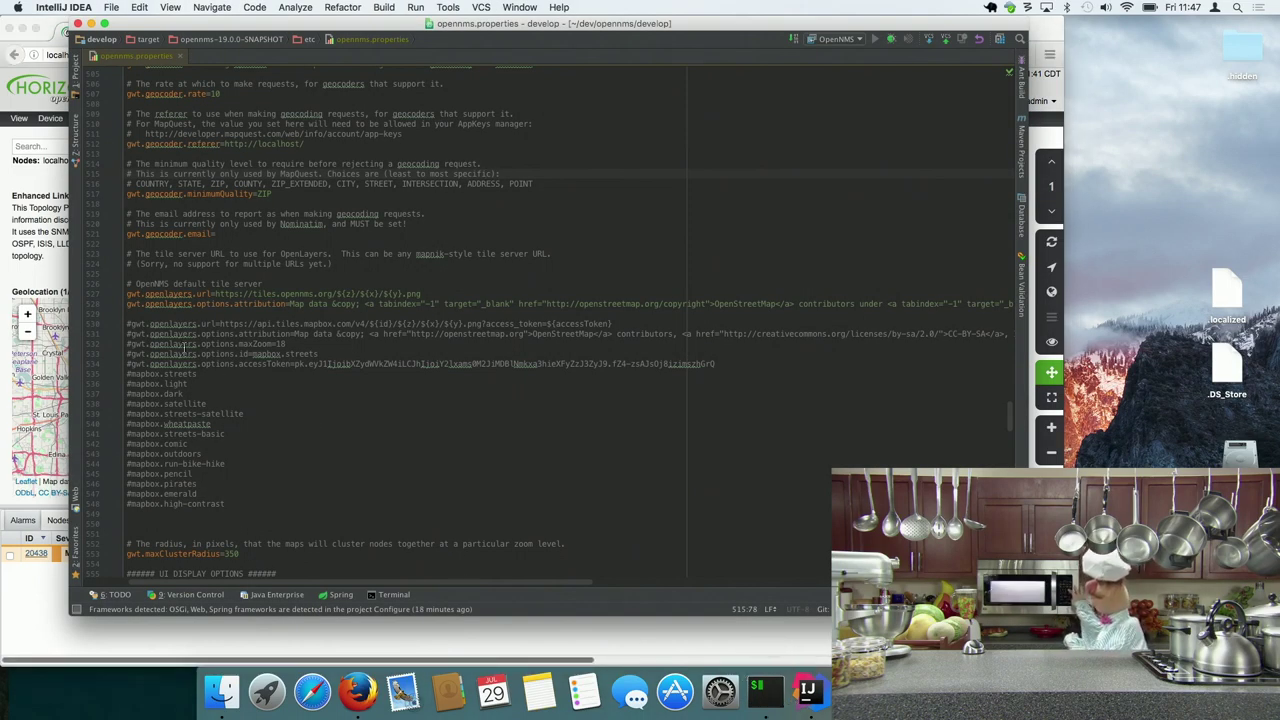
Uncomment the Mapbox gwt.openlayers url, attribution, maxZoom=18 and accessToken lines
{"action": "left_click", "coordinate": [127, 323]}
{"action": "key", "text": "Delete"}
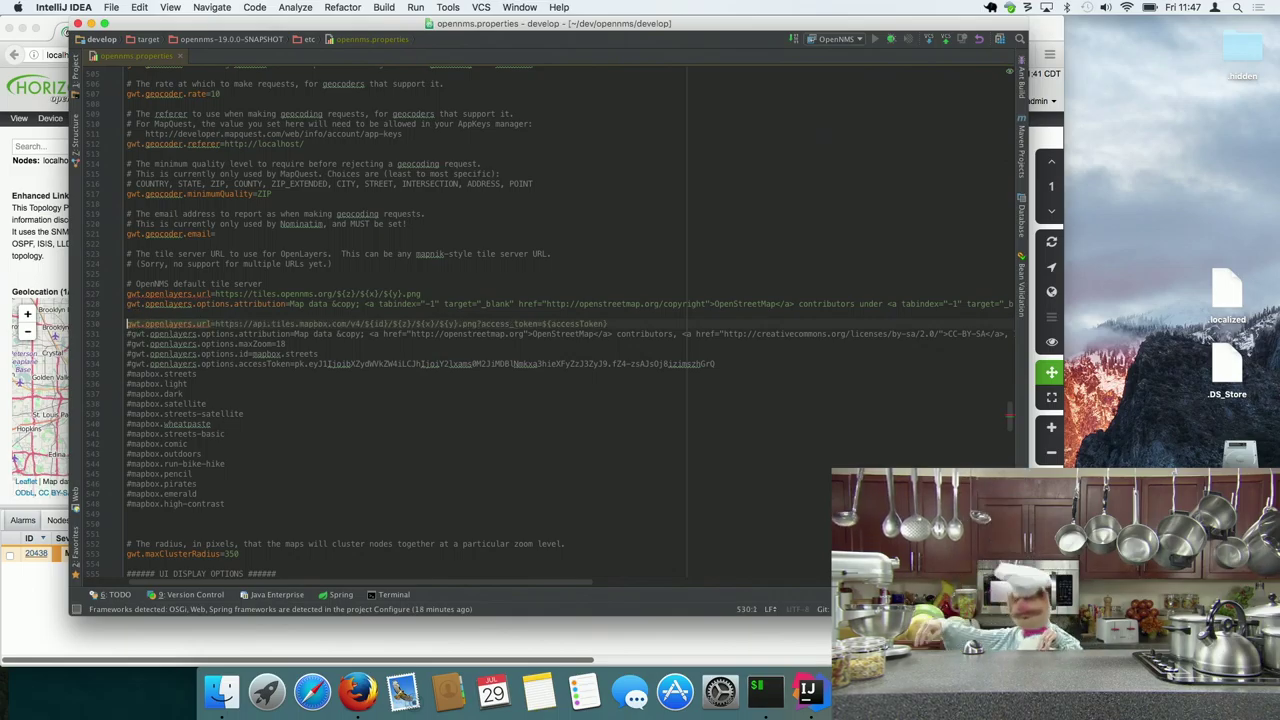
{"action": "key", "text": "Down"}
{"action": "key", "text": "Delete"}
{"action": "key", "text": "Down"}
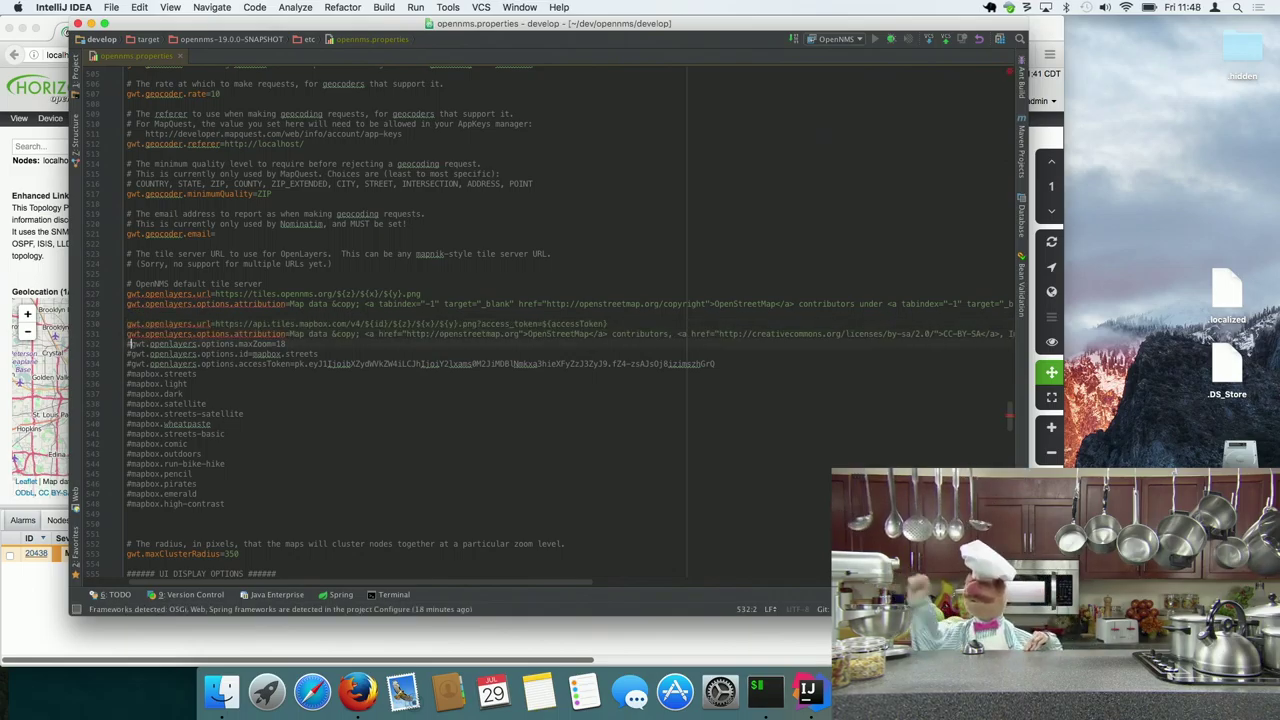
{"action": "key", "text": "BackSpace"}
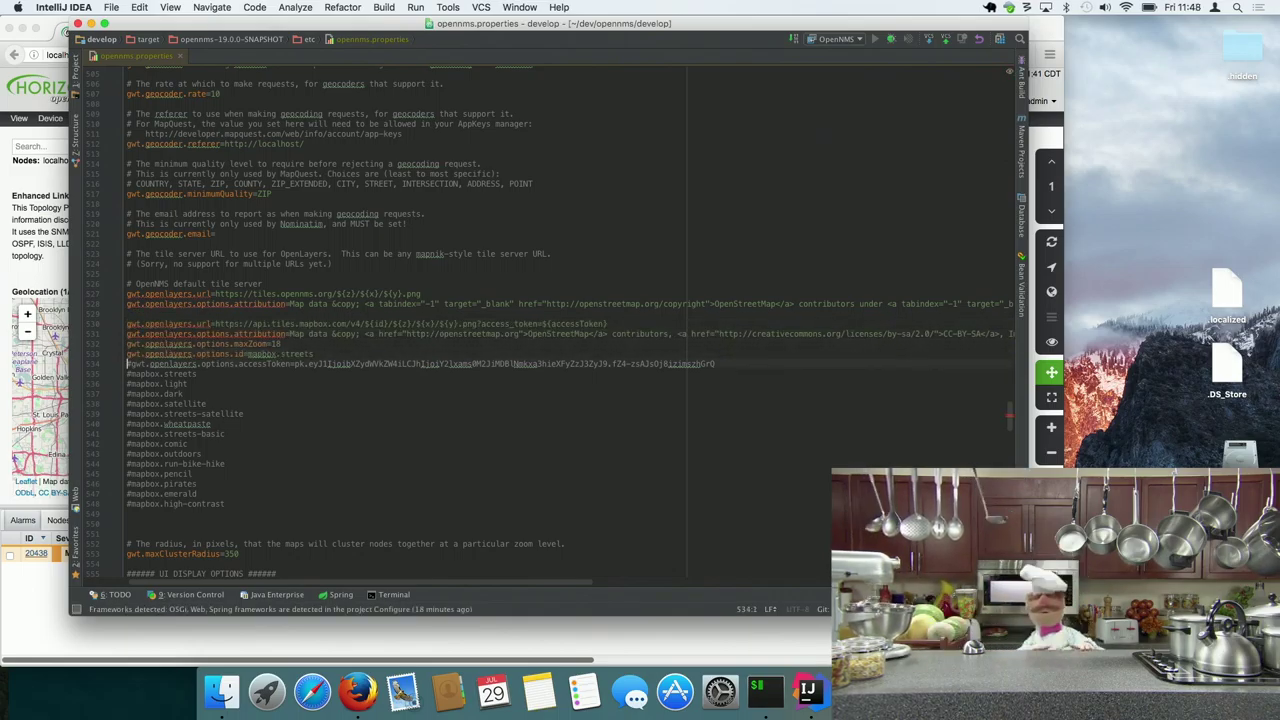
{"action": "key", "text": "BackSpace"}
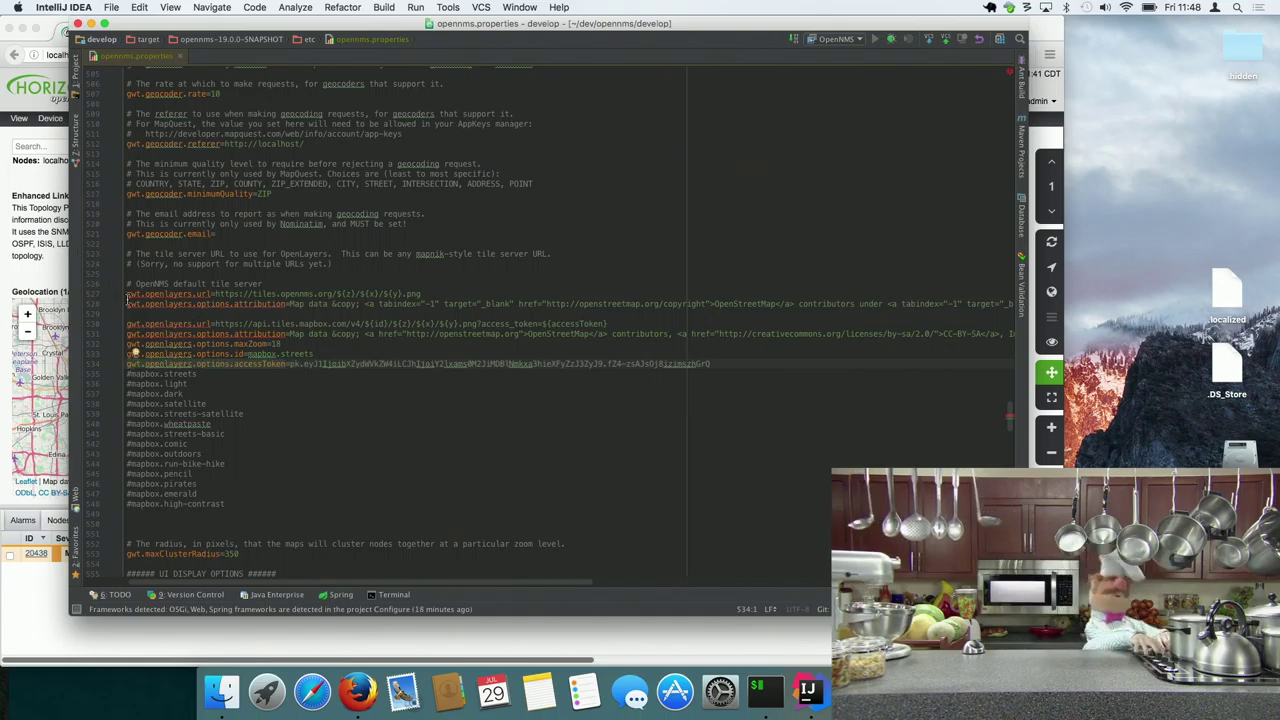
Comment out the default tiles.opennms.org url and attribution, then select the mapbox.streets style name
{"action": "key", "text": "Up"}
{"action": "key", "text": "Up"}
{"action": "key", "text": "Up"}
{"action": "key", "text": "Up"}
{"action": "key", "text": "Up"}
{"action": "key", "text": "Up"}
{"action": "key", "text": "Up"}
{"action": "key", "text": "ctrl+slash"}
{"action": "type", "text": "#"}
{"action": "double_click", "coordinate": [290, 354]}
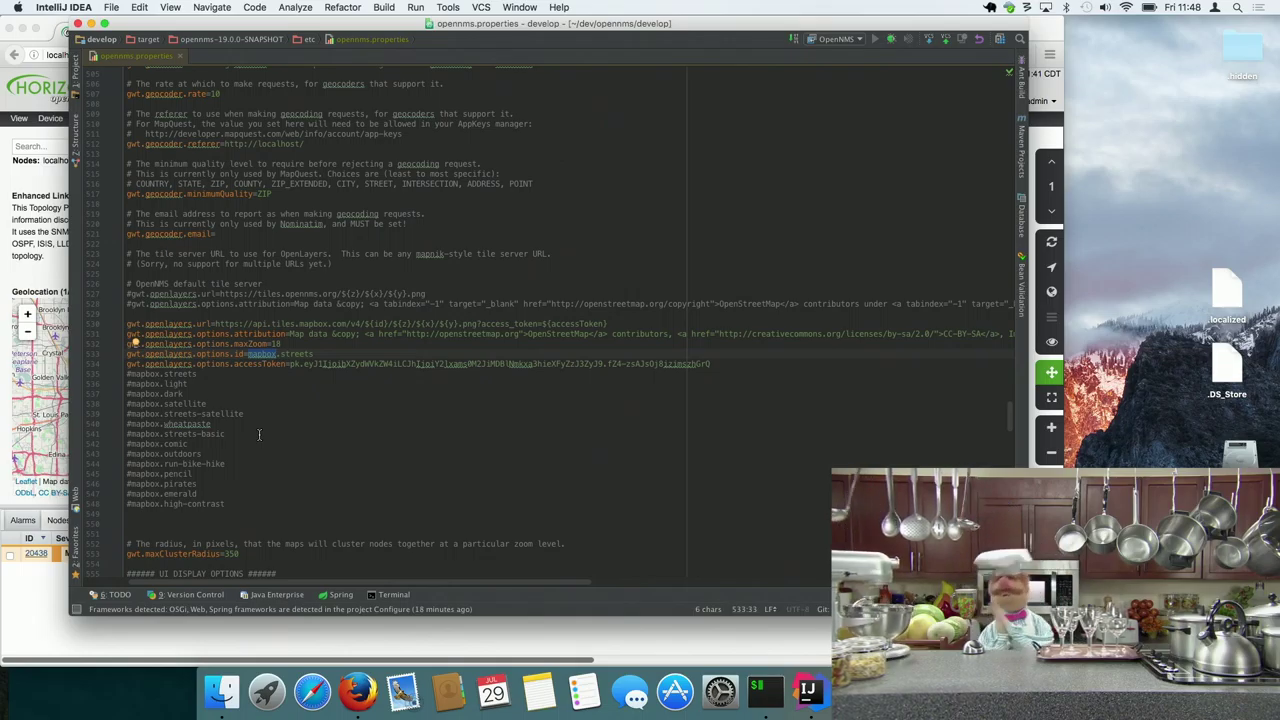
Rerun 'sudo ./bin/opennms stop && sudo ./bin/opennms -vt start' from history, entering the sudo password
{"action": "left_click", "coordinate": [765, 690]}
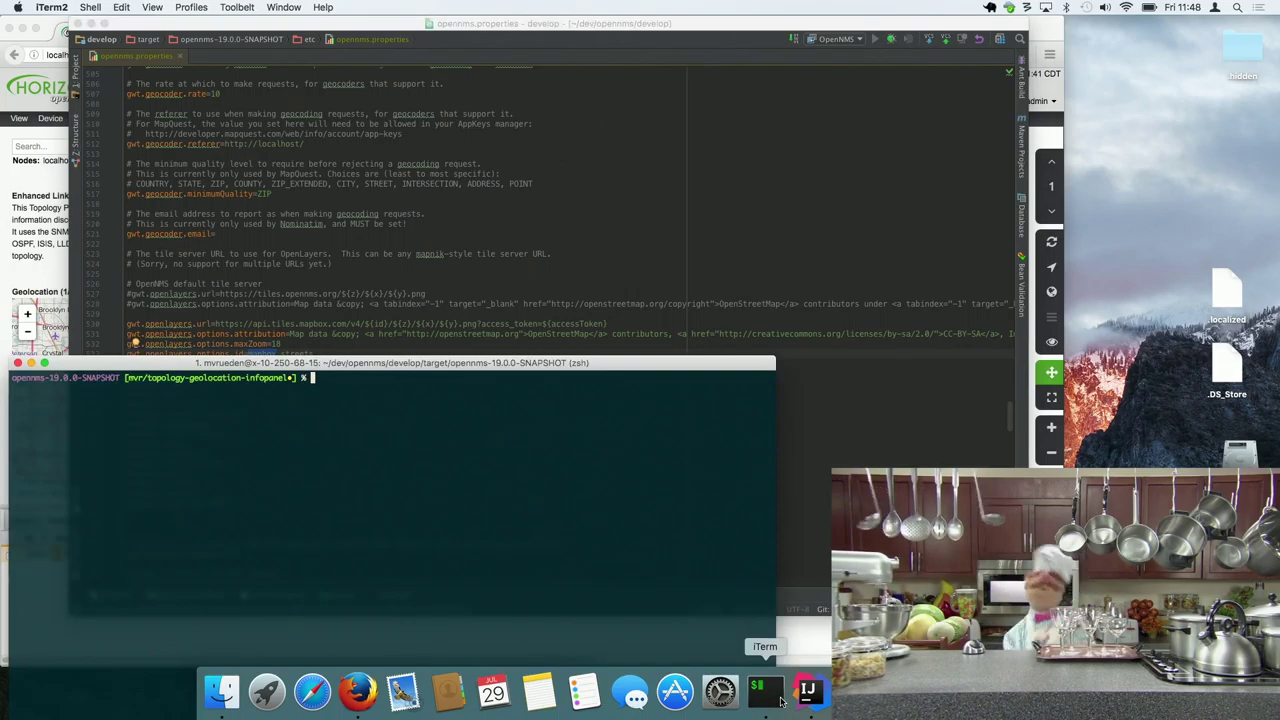
{"action": "key", "text": "ctrl+r"}
{"action": "type", "text": "-"}
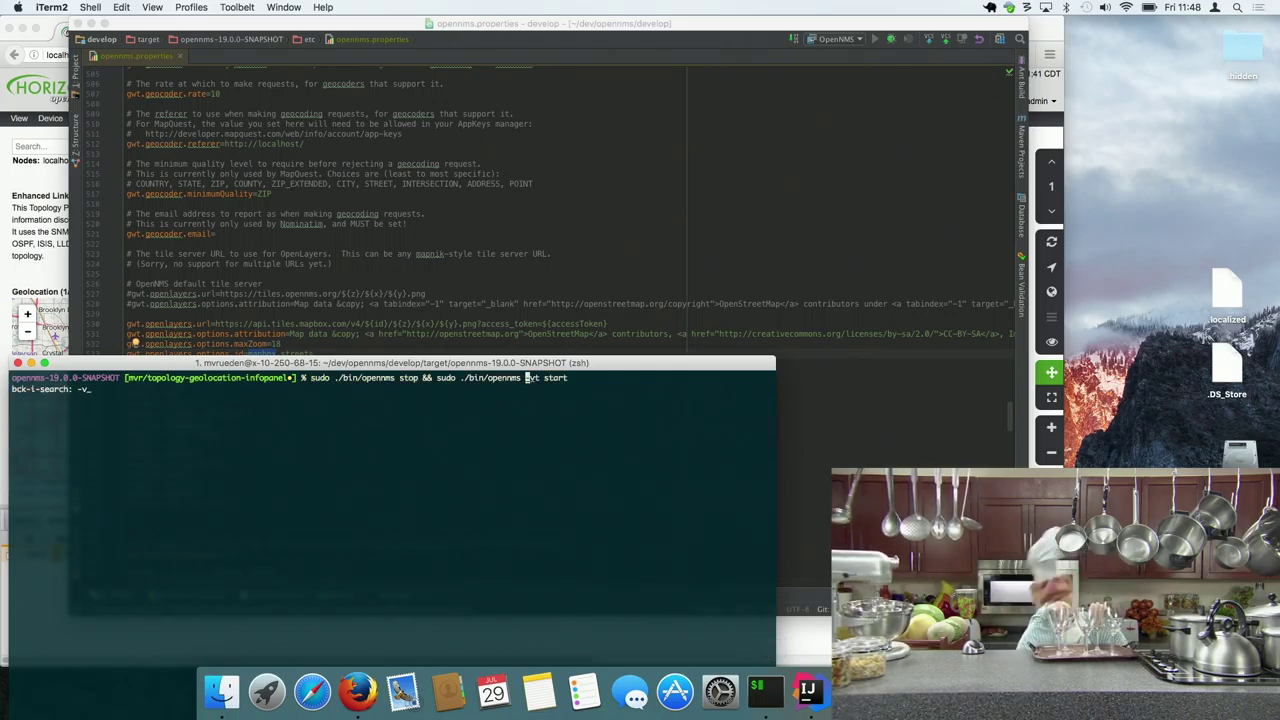
{"action": "type", "text": "v"}
{"action": "key", "text": "Return"}
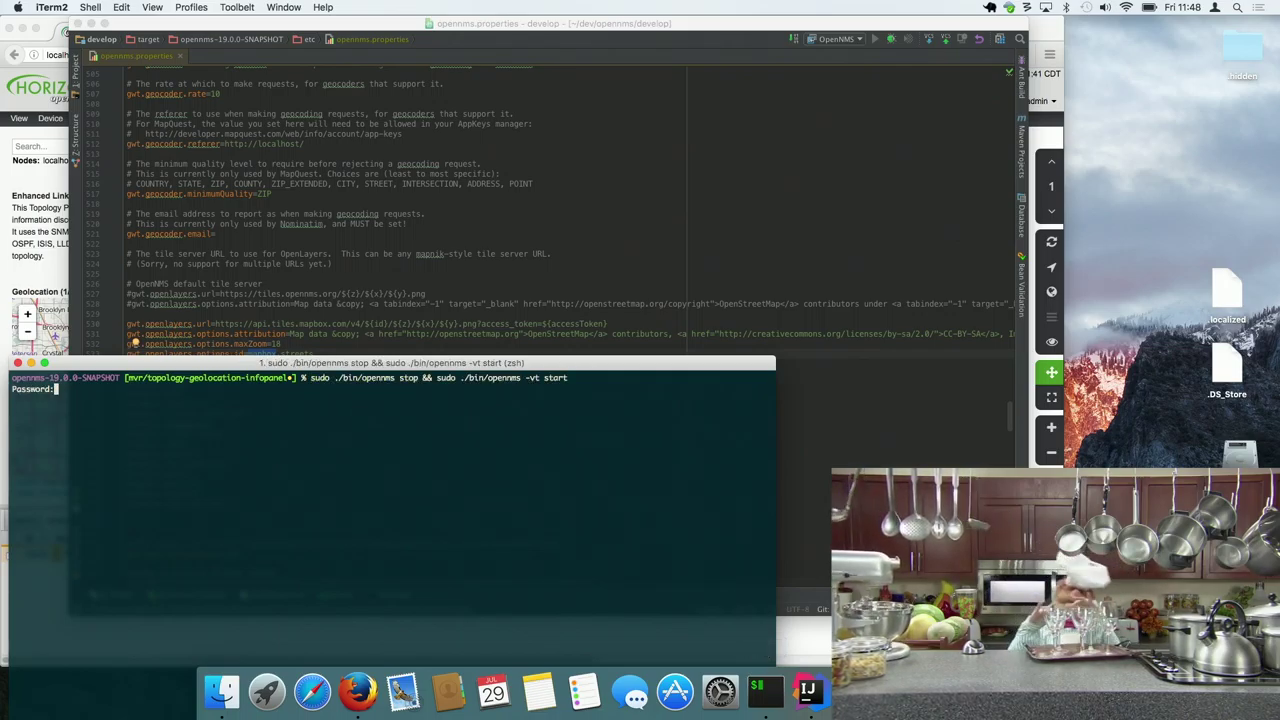
{"action": "key", "text": "Return"}
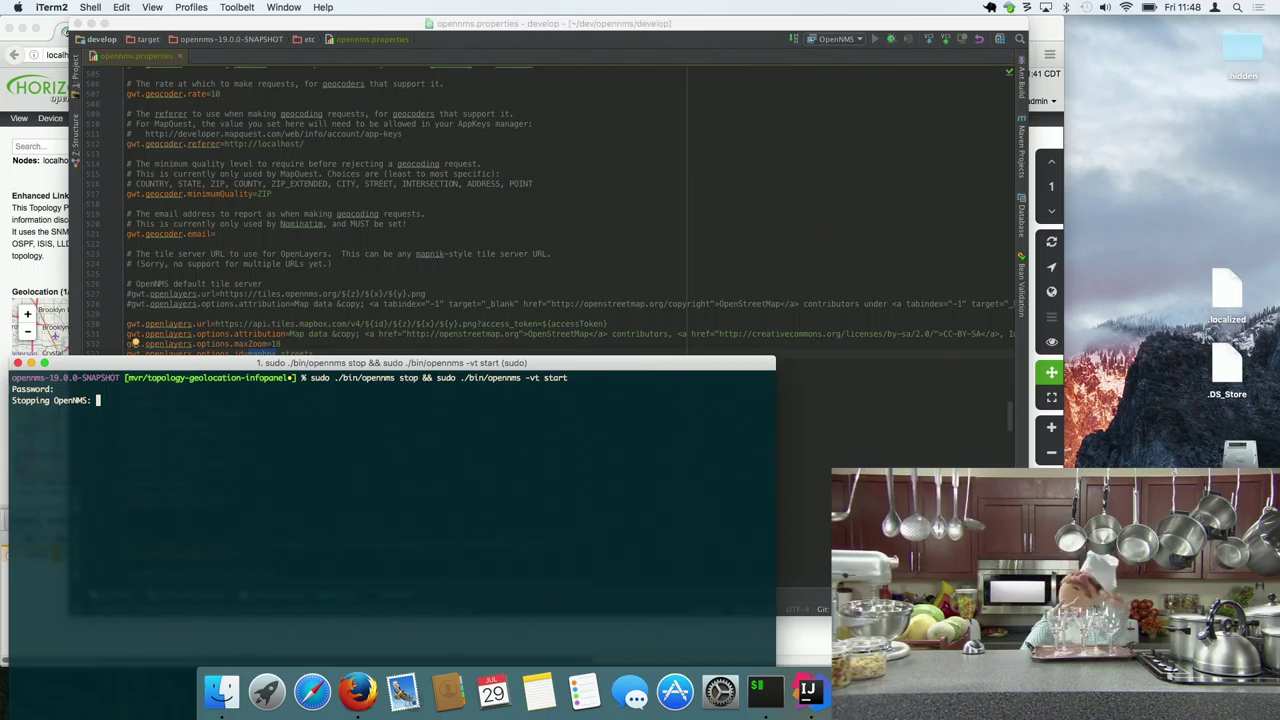
{"action": "key", "text": "super+Tab"}
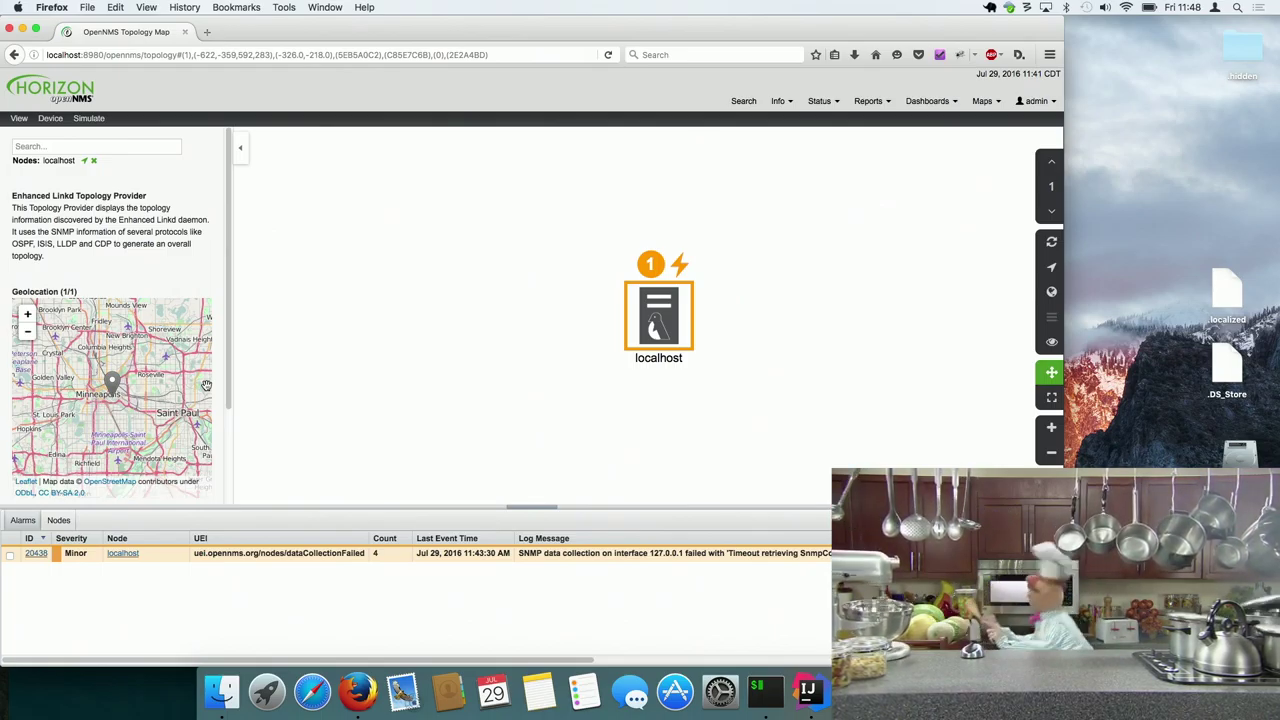
Rerun 'watch -n 5 sudo ./bin/opennms -v status' to follow the services starting up
{"action": "left_click", "coordinate": [757, 690]}
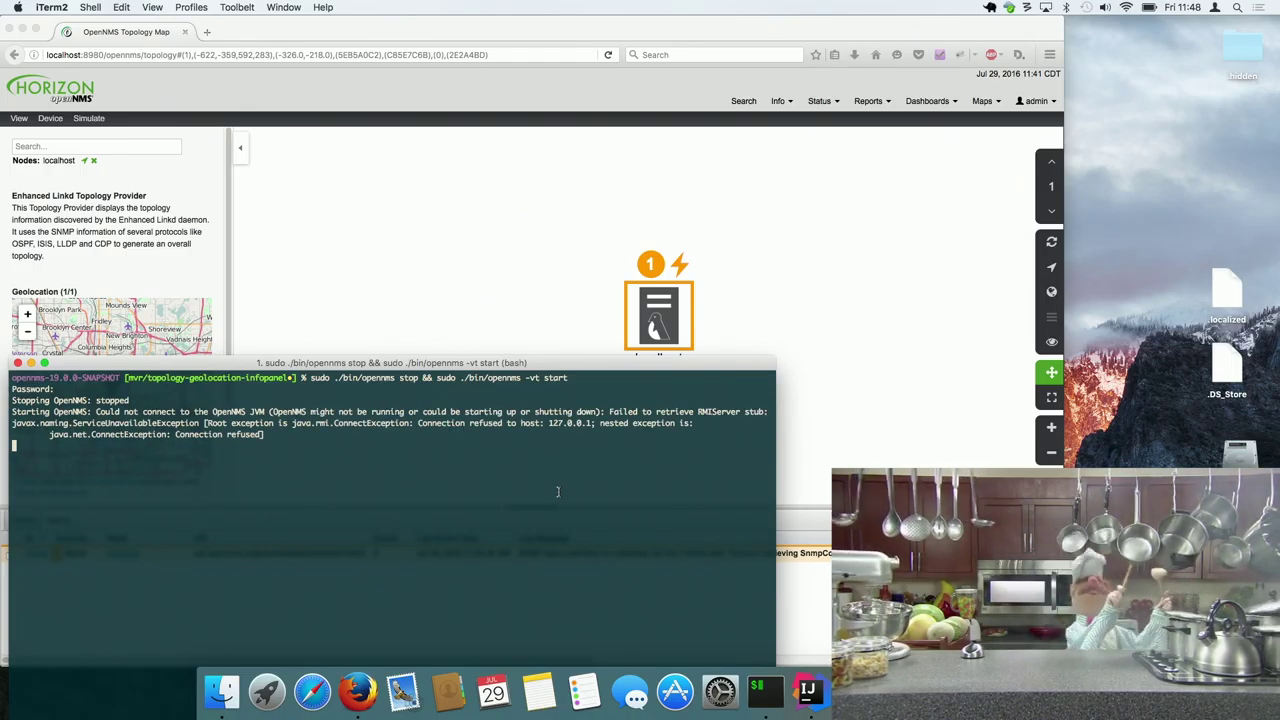
{"action": "key", "text": "Up"}
{"action": "key", "text": "Return"}
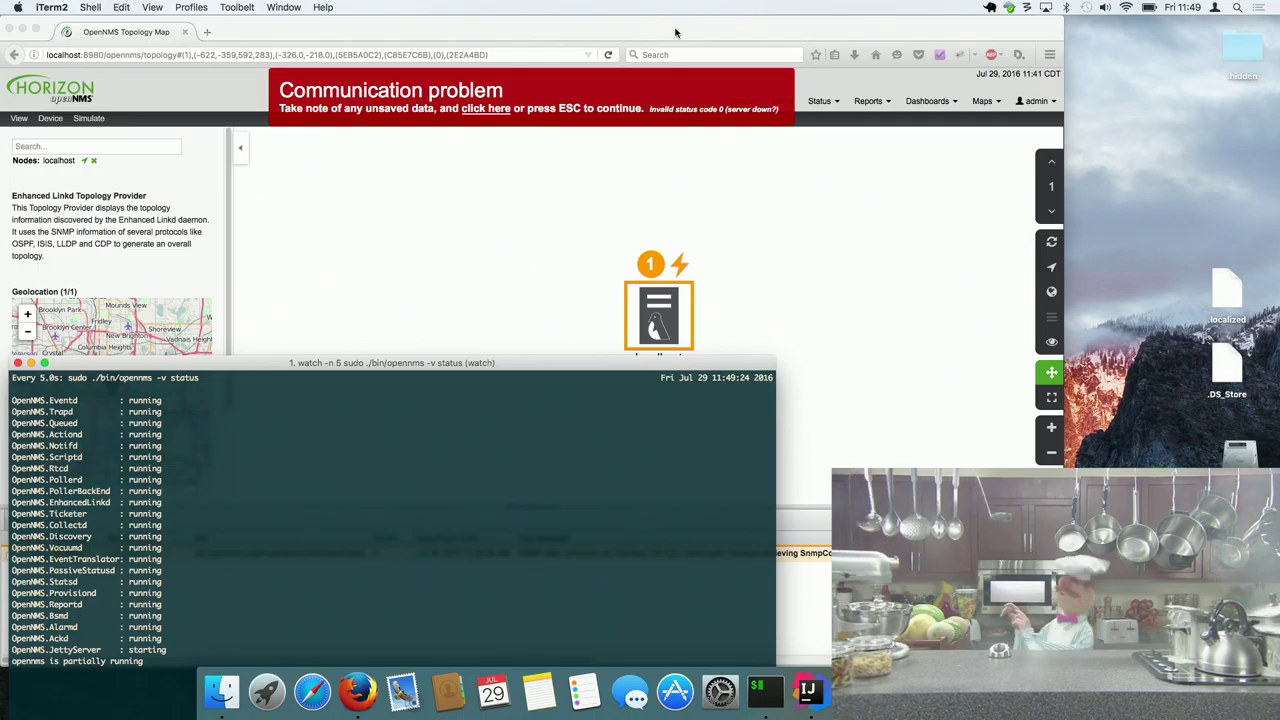
Reload the topology page once the server is up and log in to see Mapbox imagery
{"action": "left_click", "coordinate": [675, 33]}
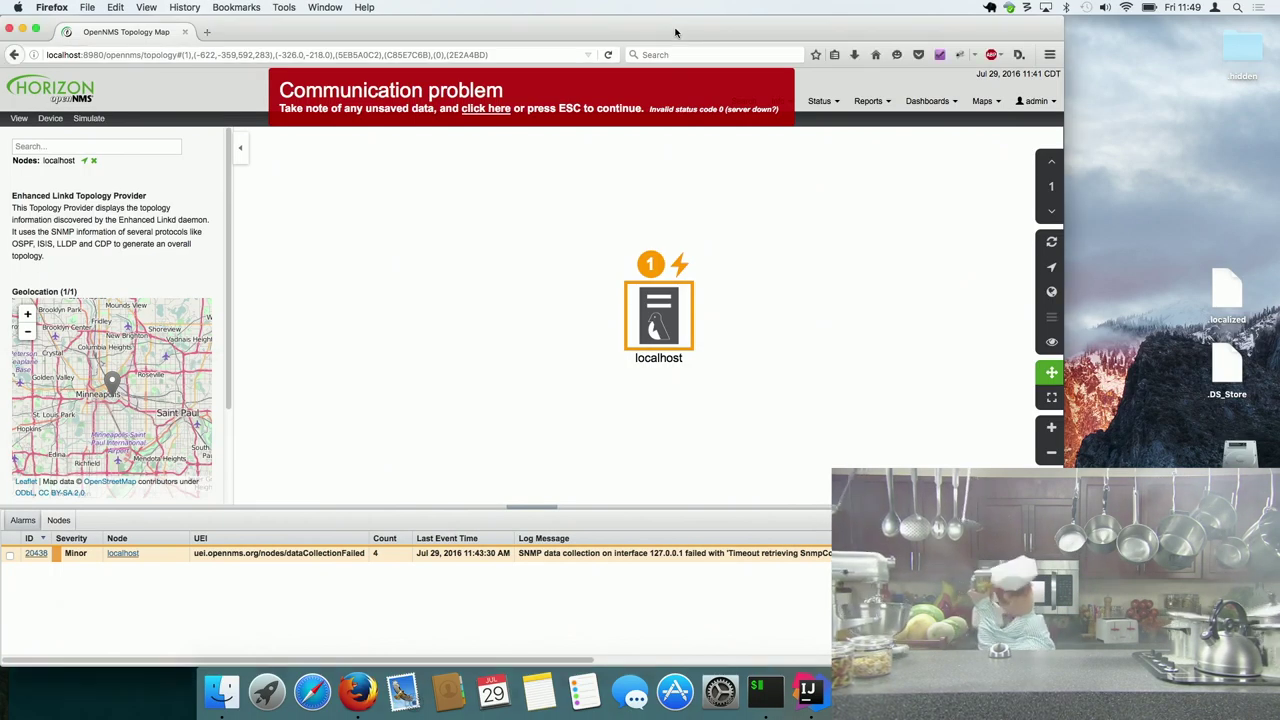
{"action": "left_click", "coordinate": [609, 55]}
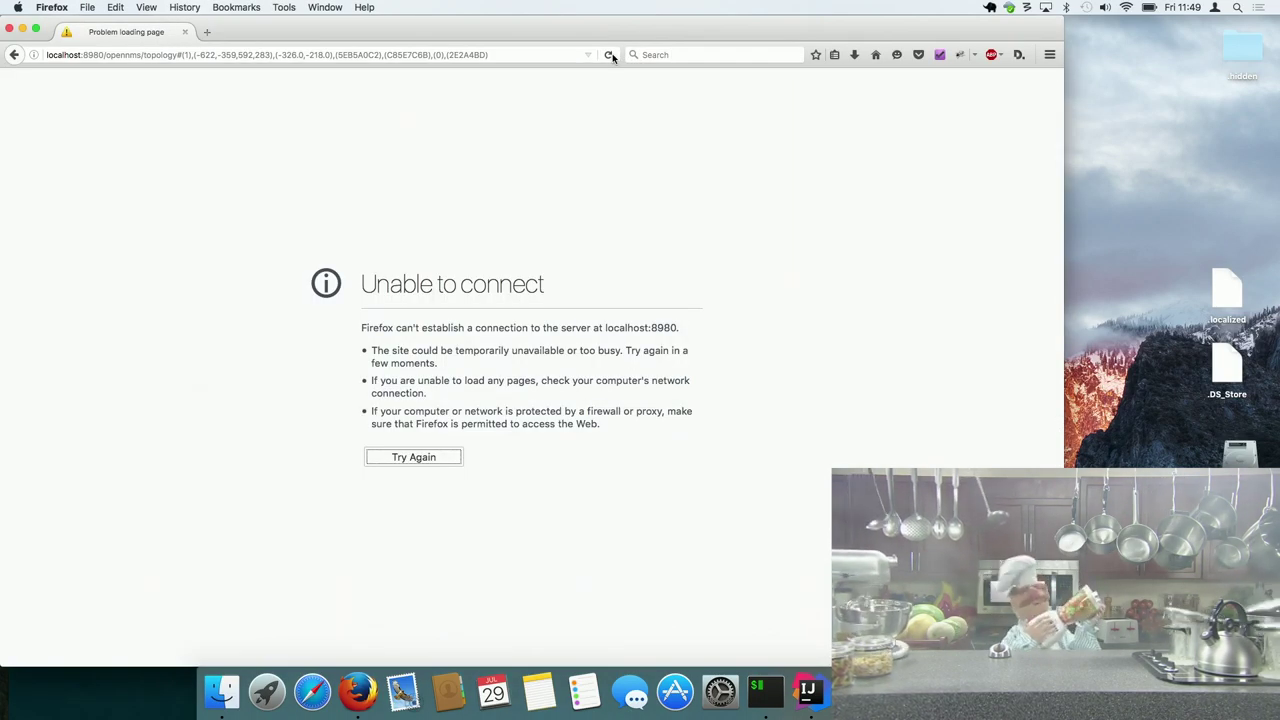
{"action": "left_click", "coordinate": [757, 705]}
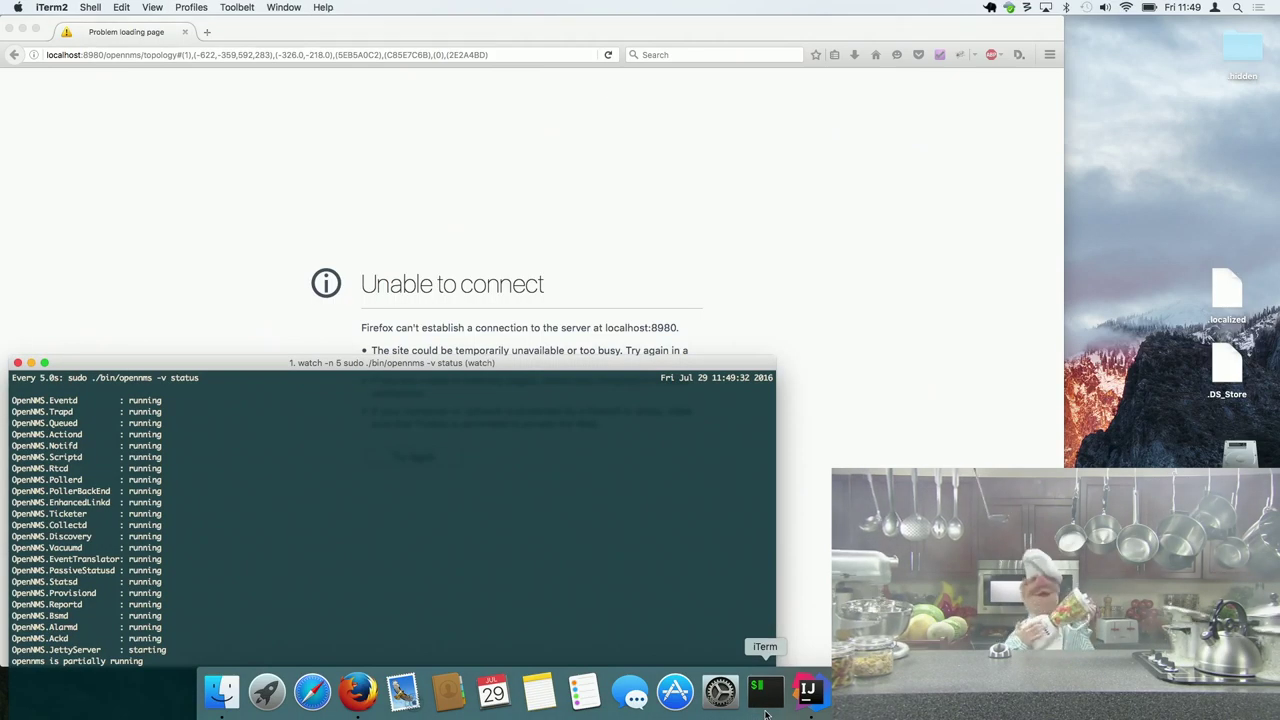
{"action": "left_click", "coordinate": [611, 57]}
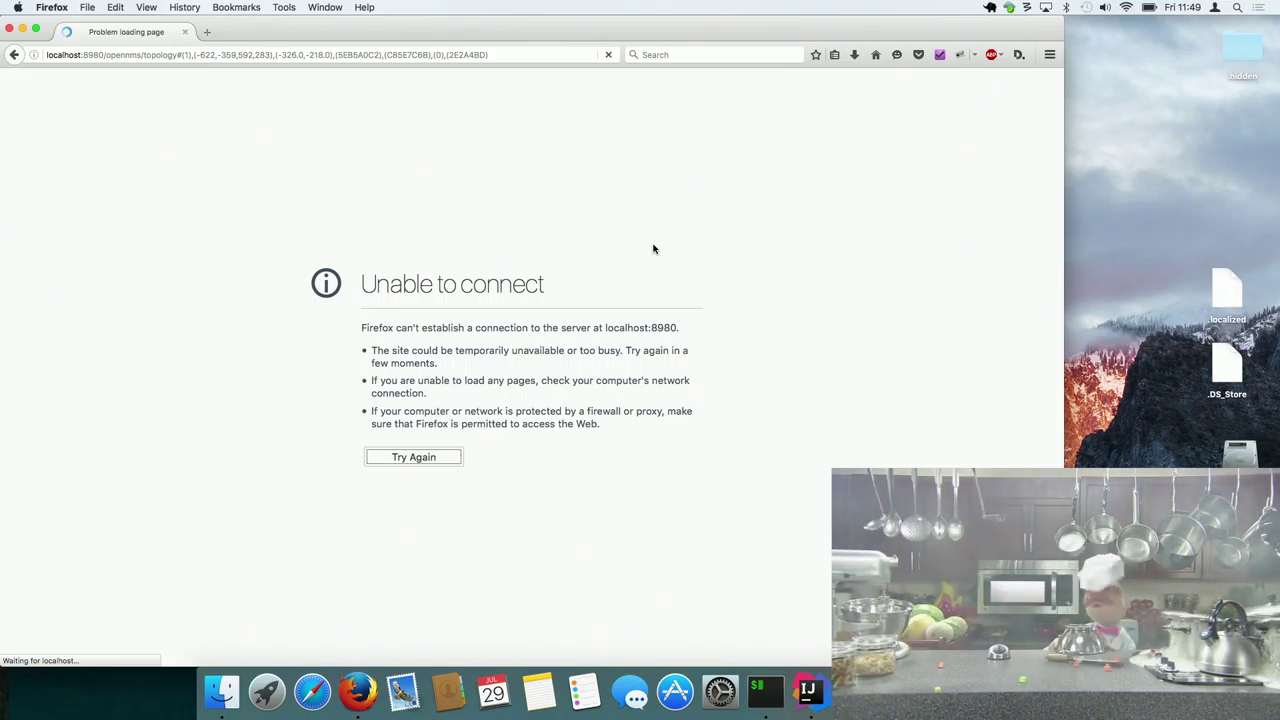
{"action": "left_click", "coordinate": [480, 210]}
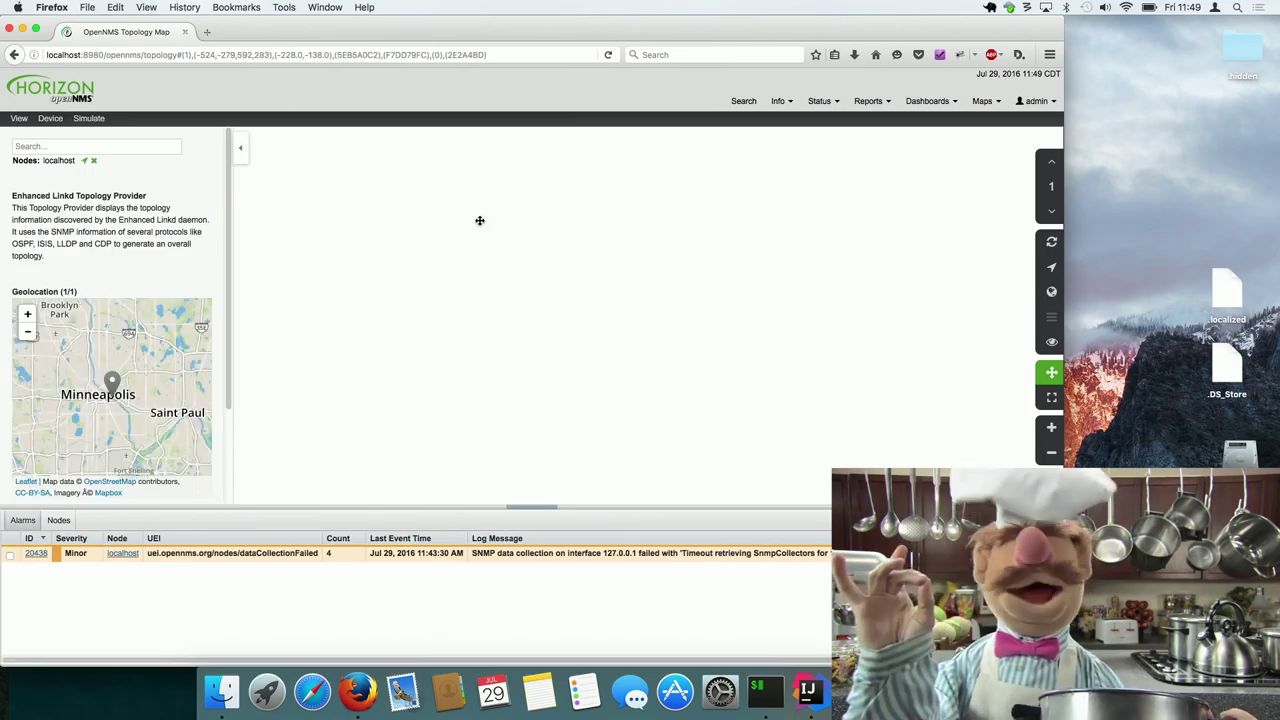
Remove localhost from the focused nodes on the topology map
{"action": "left_click", "coordinate": [63, 146]}
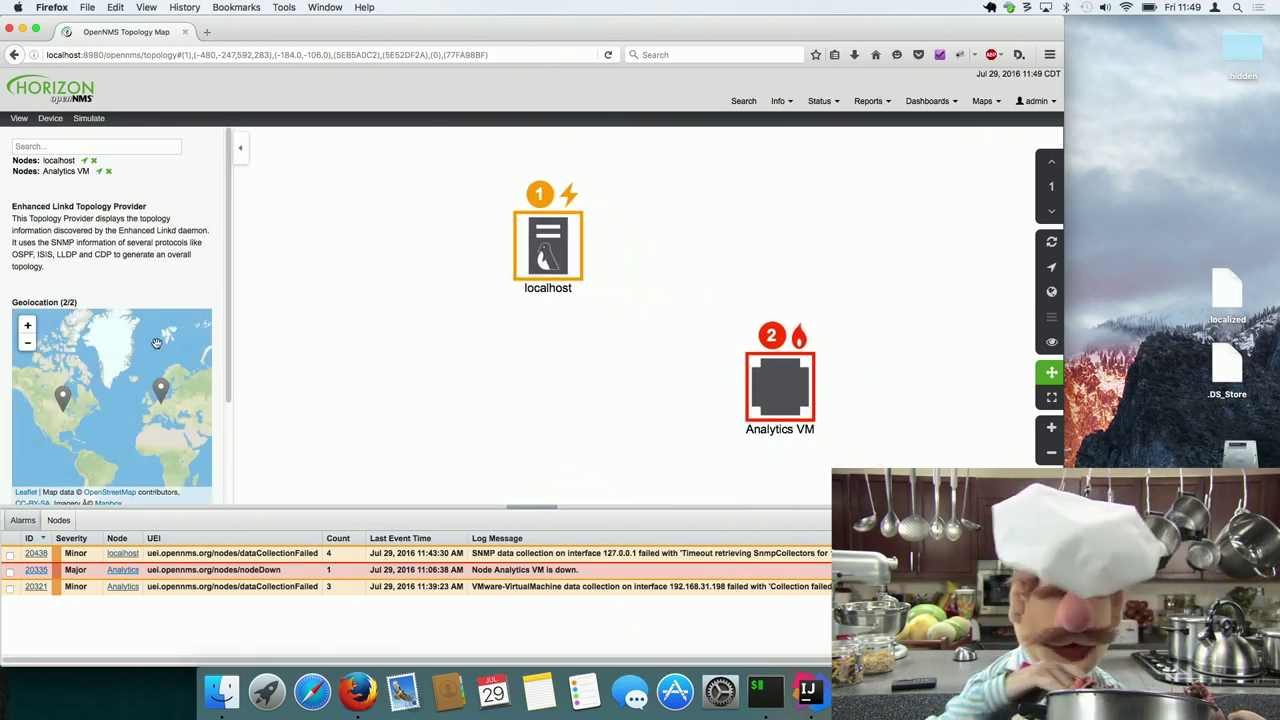
{"action": "left_click", "coordinate": [93, 160]}
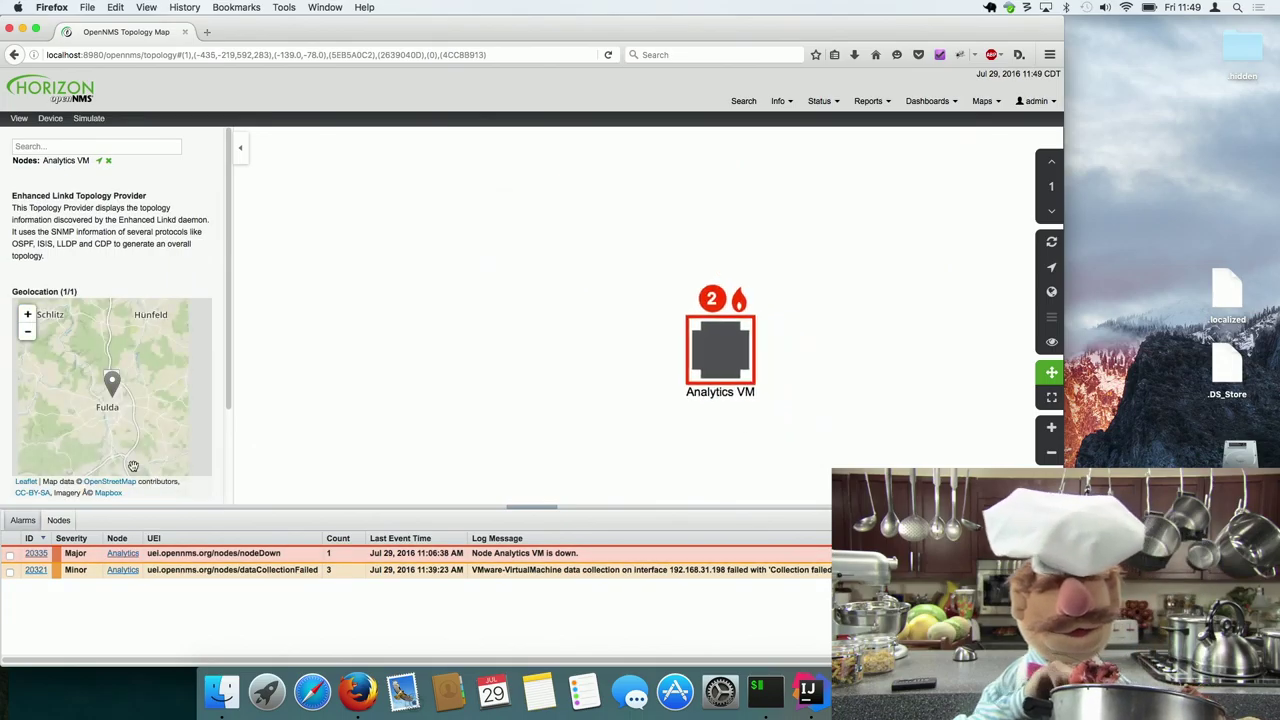
{"action": "left_click", "coordinate": [95, 143]}
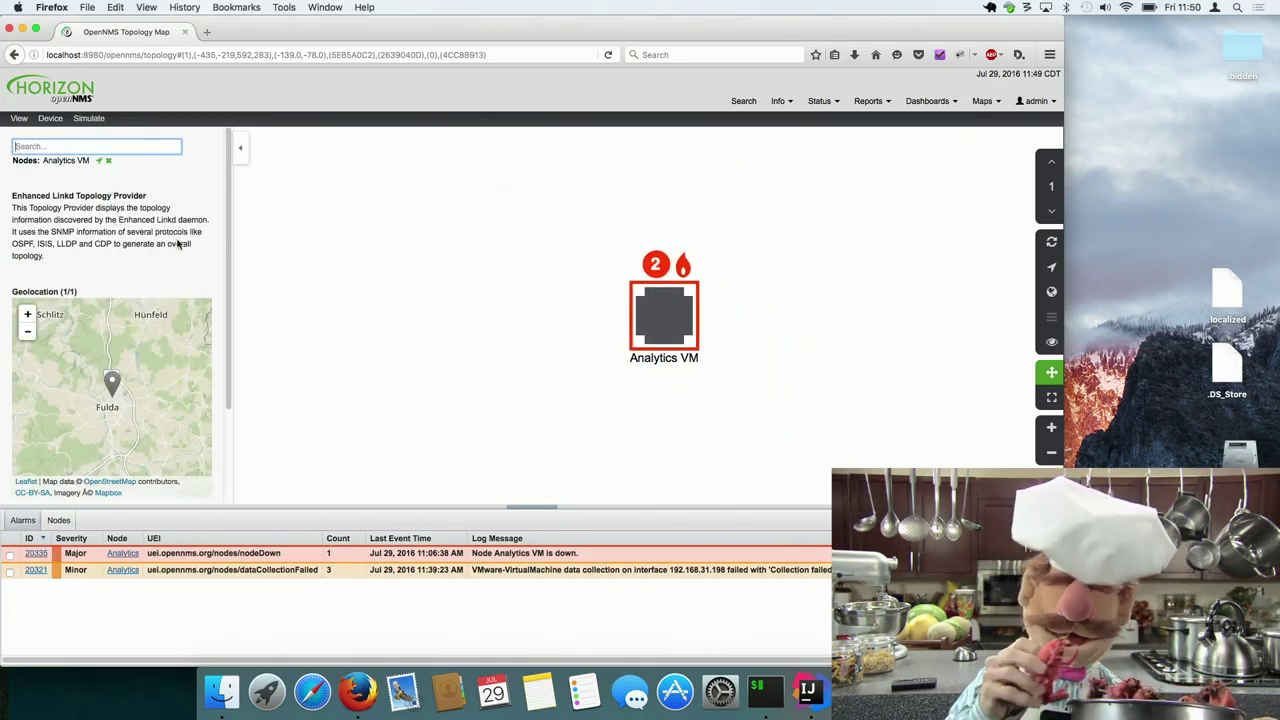
Zoom and pan the location map to Analytics VM's Fulda marker and select the Analytics VM vertex
{"action": "scroll", "coordinate": [167, 300], "scroll_direction": "down", "scroll_amount": 4}
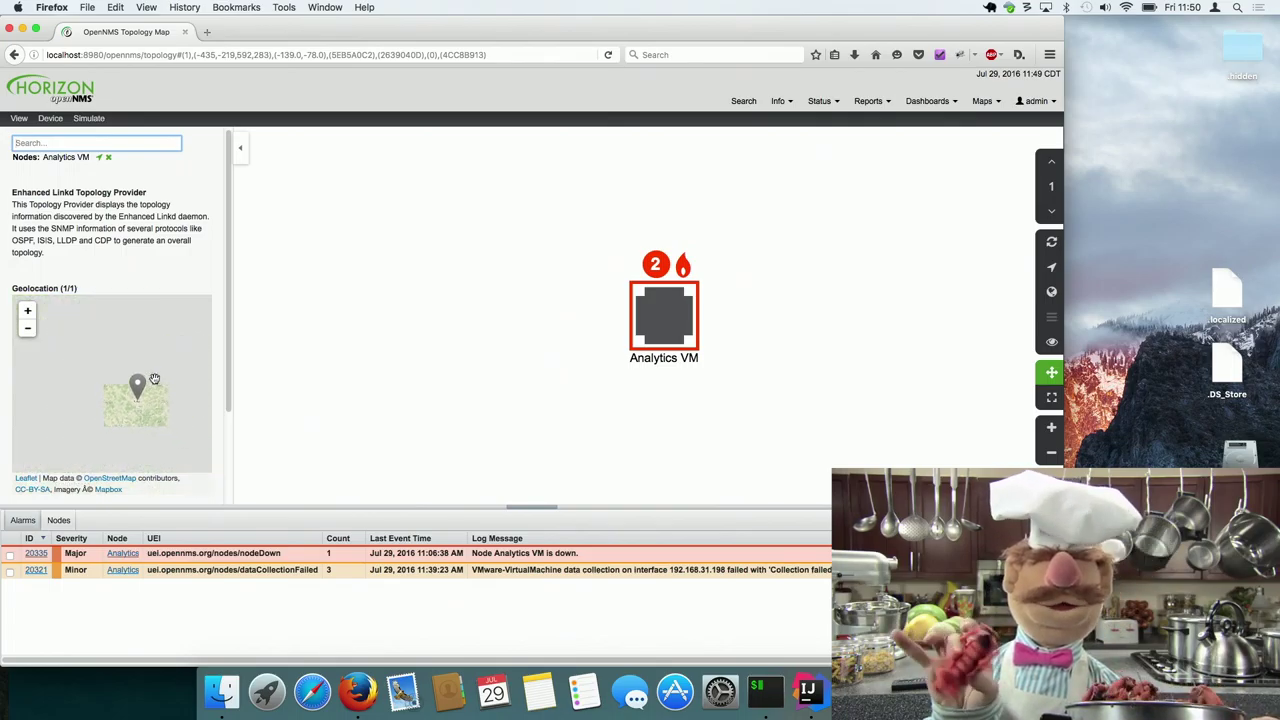
{"action": "left_click_drag", "start_coordinate": [88, 449], "coordinate": [142, 337]}
{"action": "left_click", "coordinate": [113, 349]}
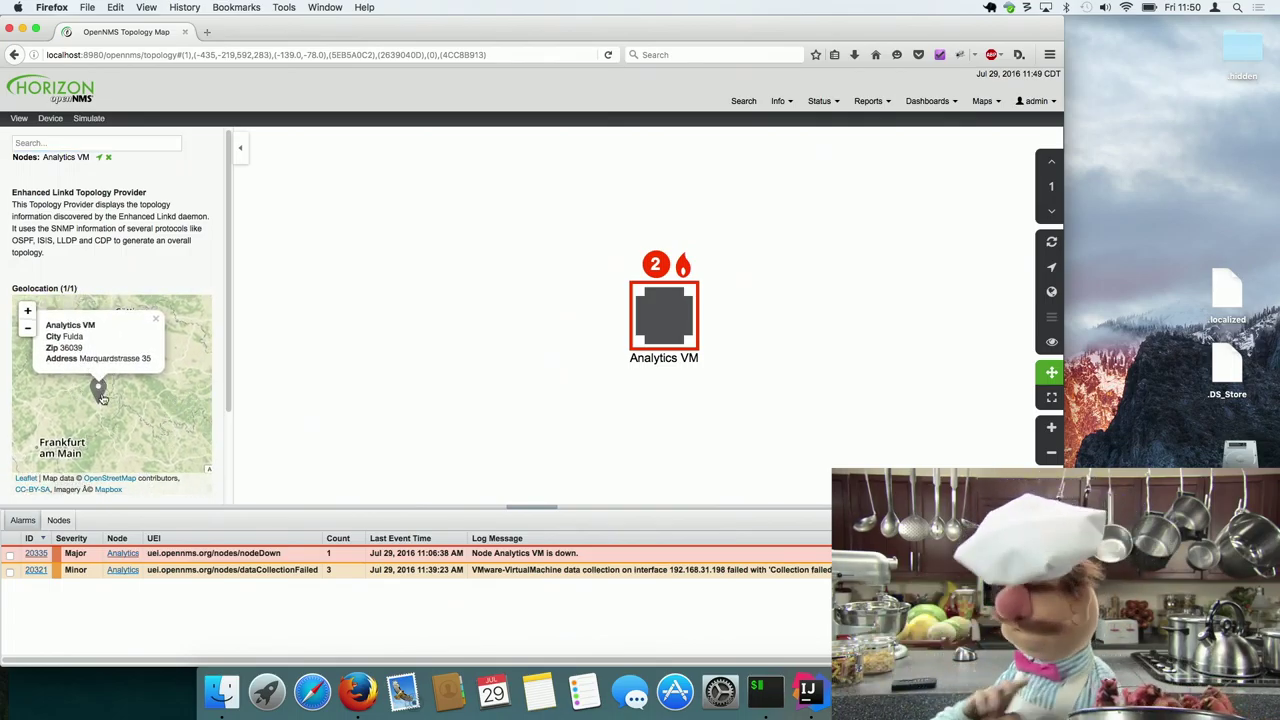
{"action": "left_click", "coordinate": [655, 334]}
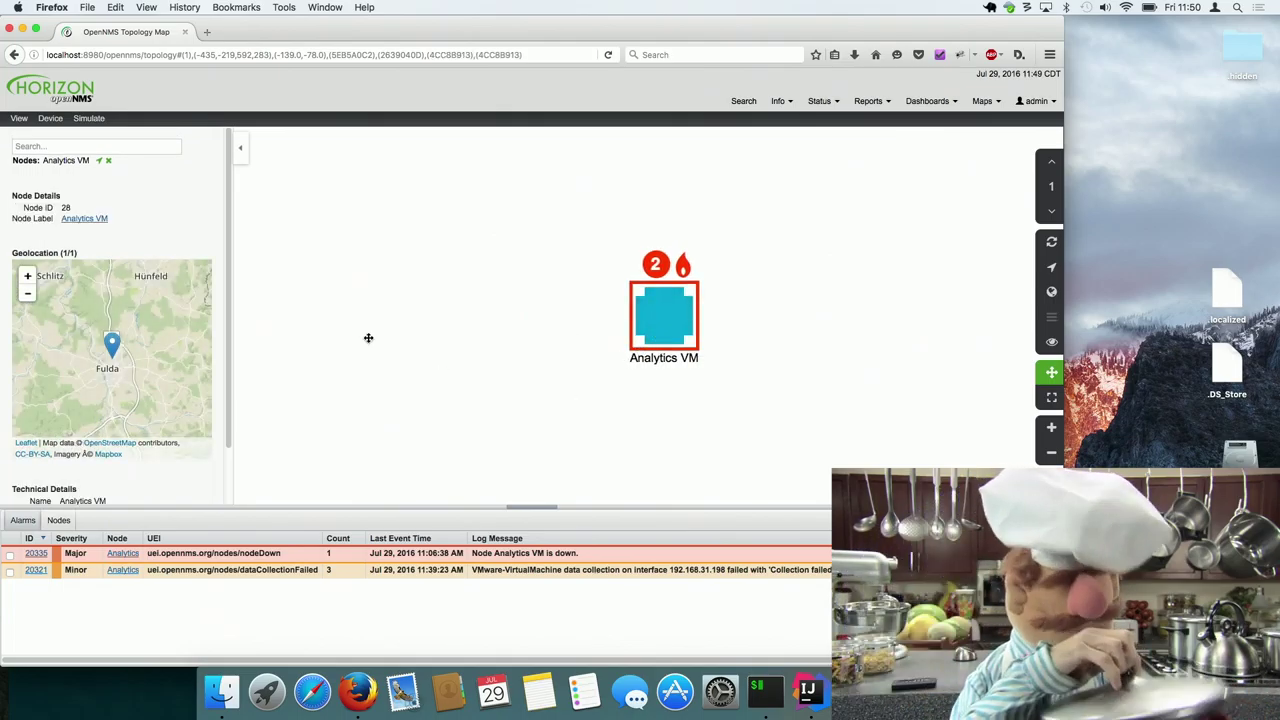
{"action": "left_click", "coordinate": [18, 118]}
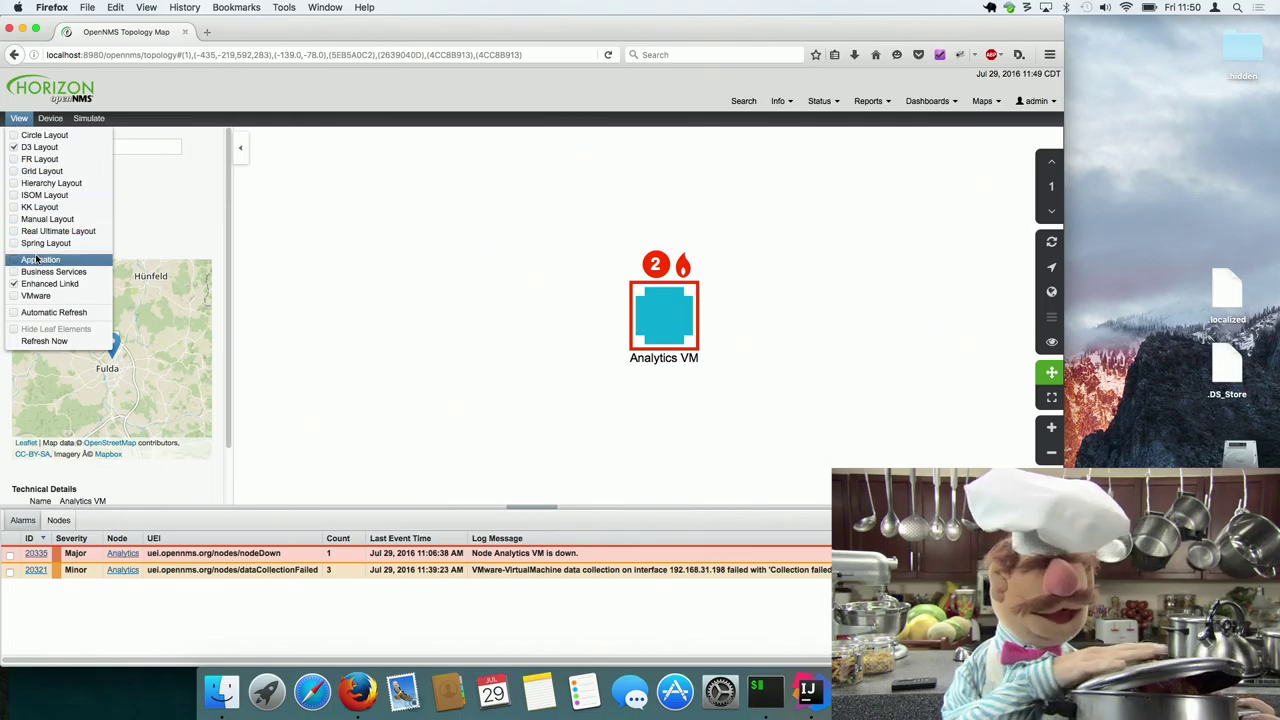
Switch to the VMware topology provider, list its nodes, and raise semantic zoom to 2
{"action": "left_click", "coordinate": [33, 296]}
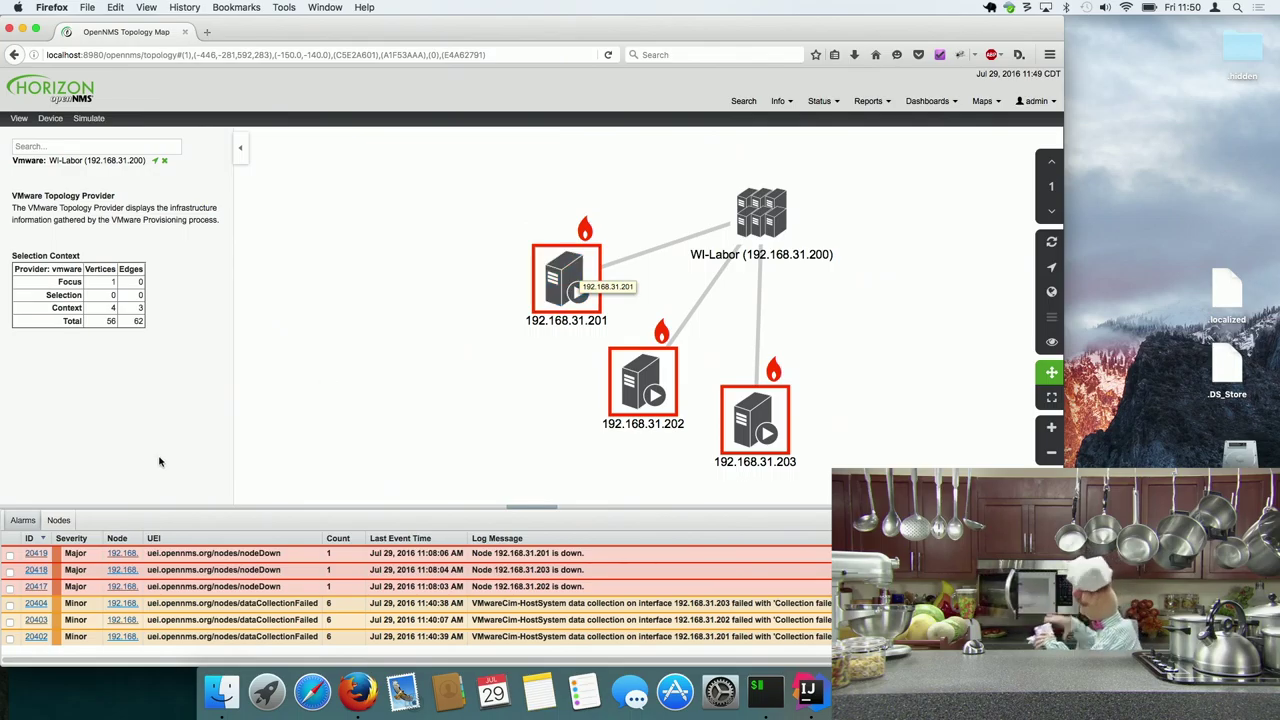
{"action": "left_click", "coordinate": [58, 520]}
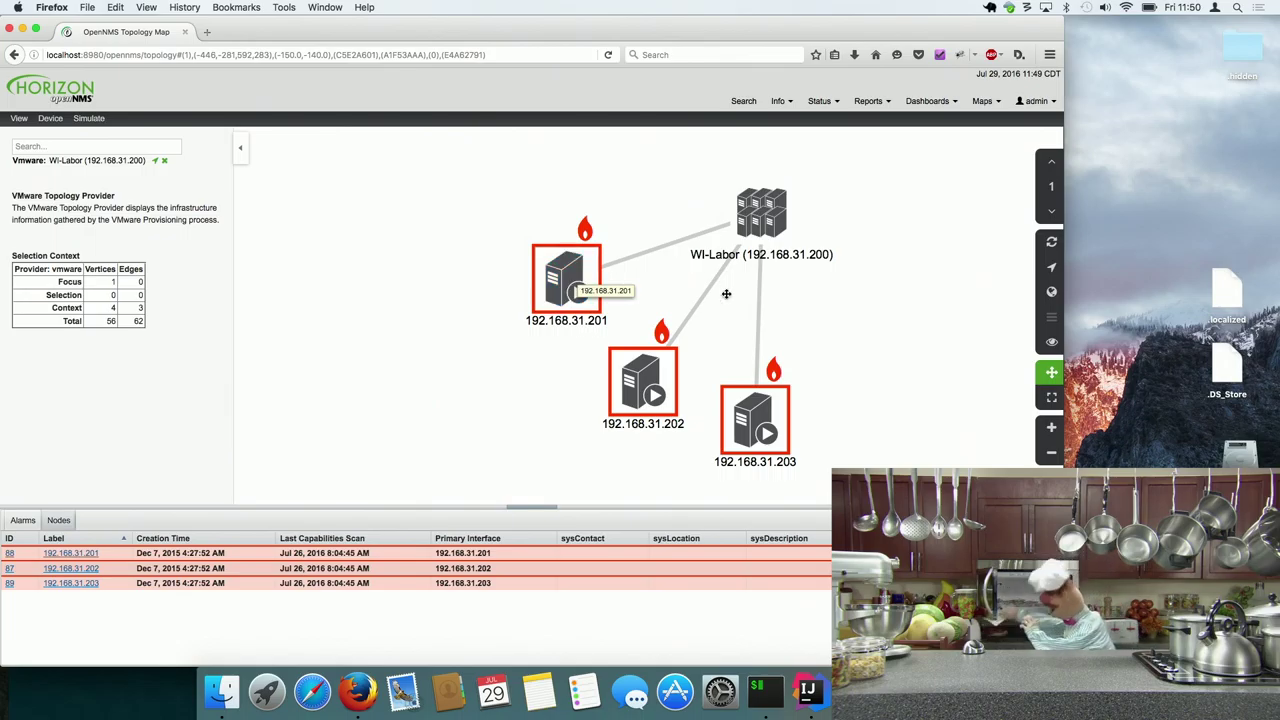
{"action": "left_click", "coordinate": [1051, 170]}
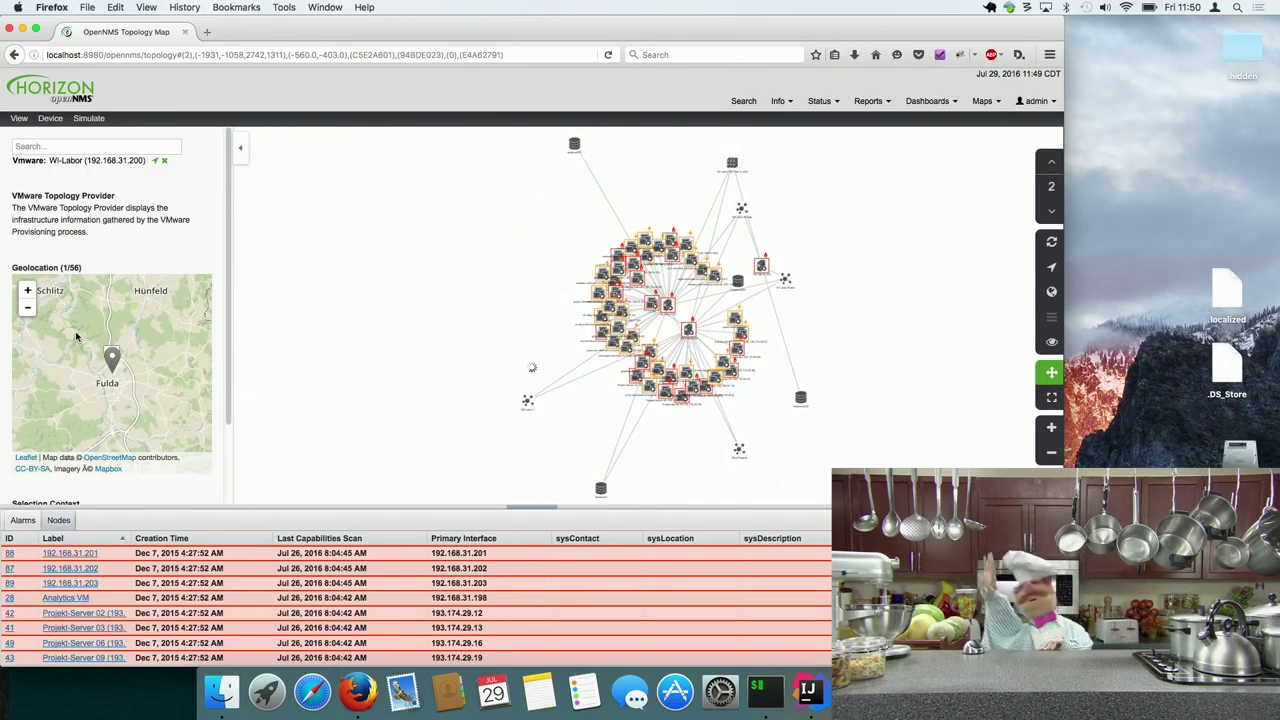
Raise semantic zoom to level 3 to show three hops of WI-Labor hosts and VMs
{"action": "left_click", "coordinate": [103, 365]}
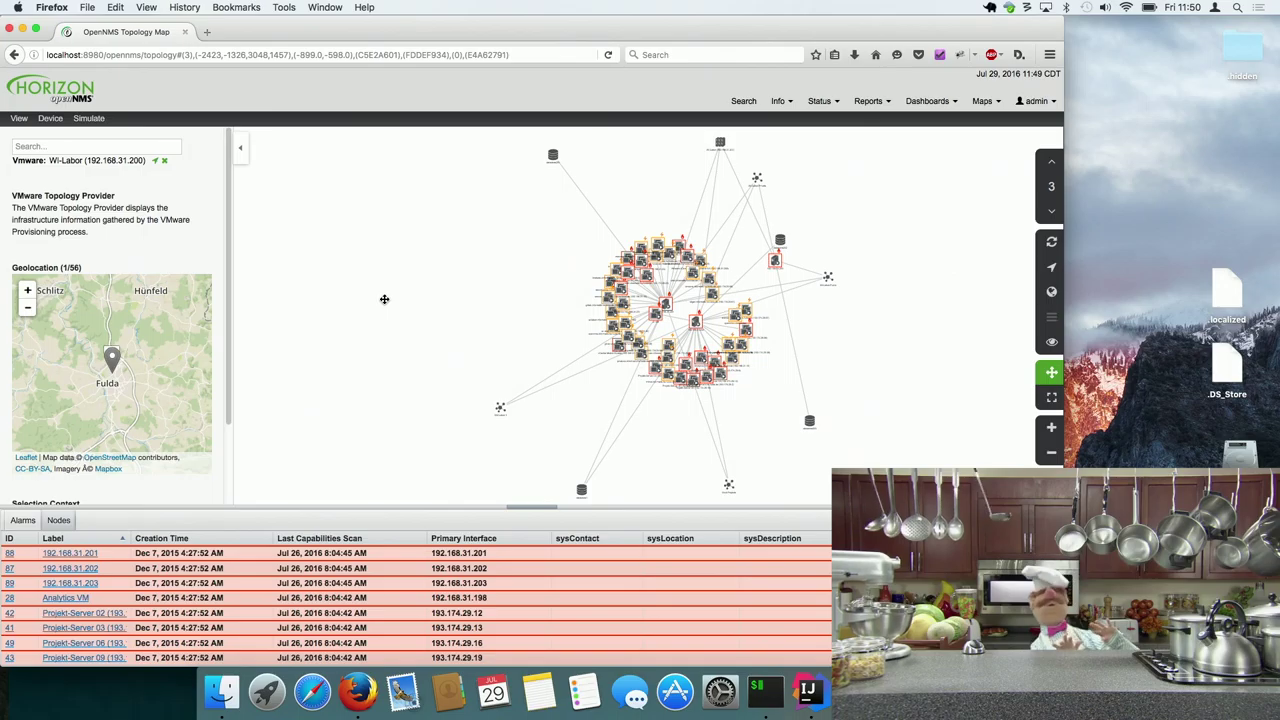
{"action": "left_click", "coordinate": [124, 150]}
After trying 'local', 'smart' and 'board', search 'labor' and add Vmware: Wi-Labor-Public to focus
{"action": "type", "text": "local"}
{"action": "key", "text": "BackSpace"}
{"action": "key", "text": "BackSpace"}
{"action": "key", "text": "BackSpace"}
{"action": "key", "text": "BackSpace"}
{"action": "key", "text": "BackSpace"}
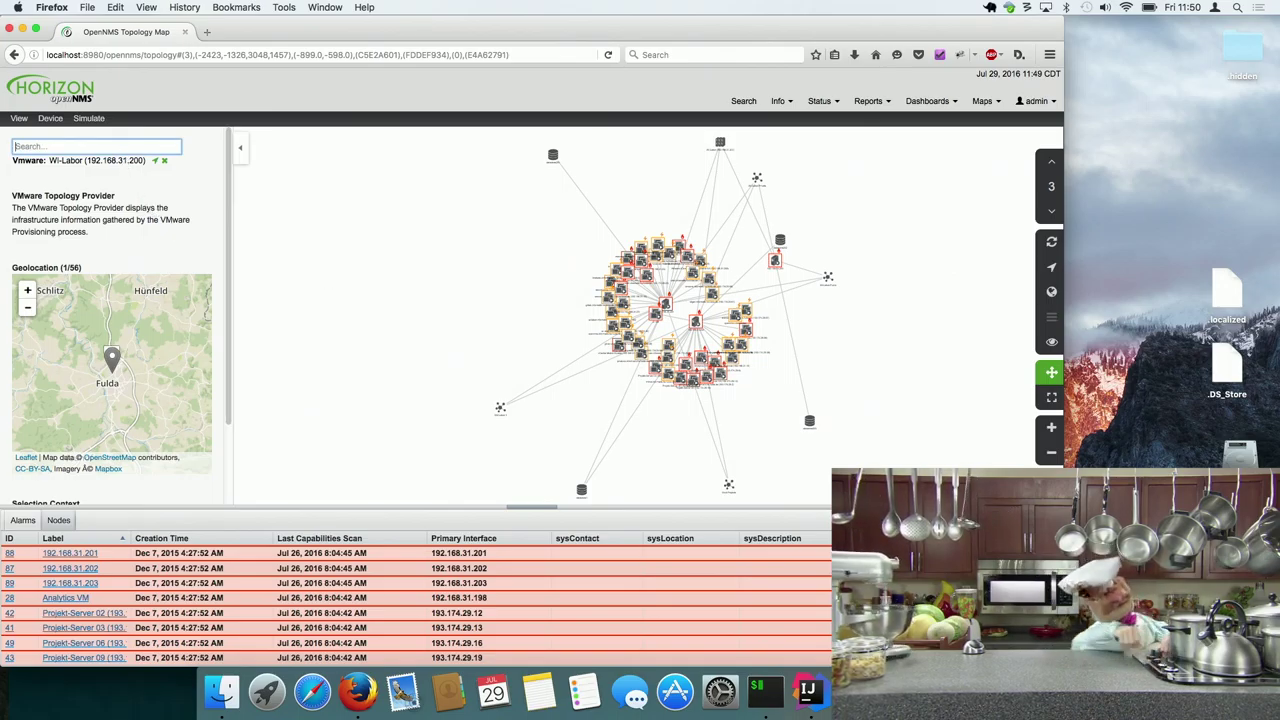
{"action": "type", "text": "smart"}
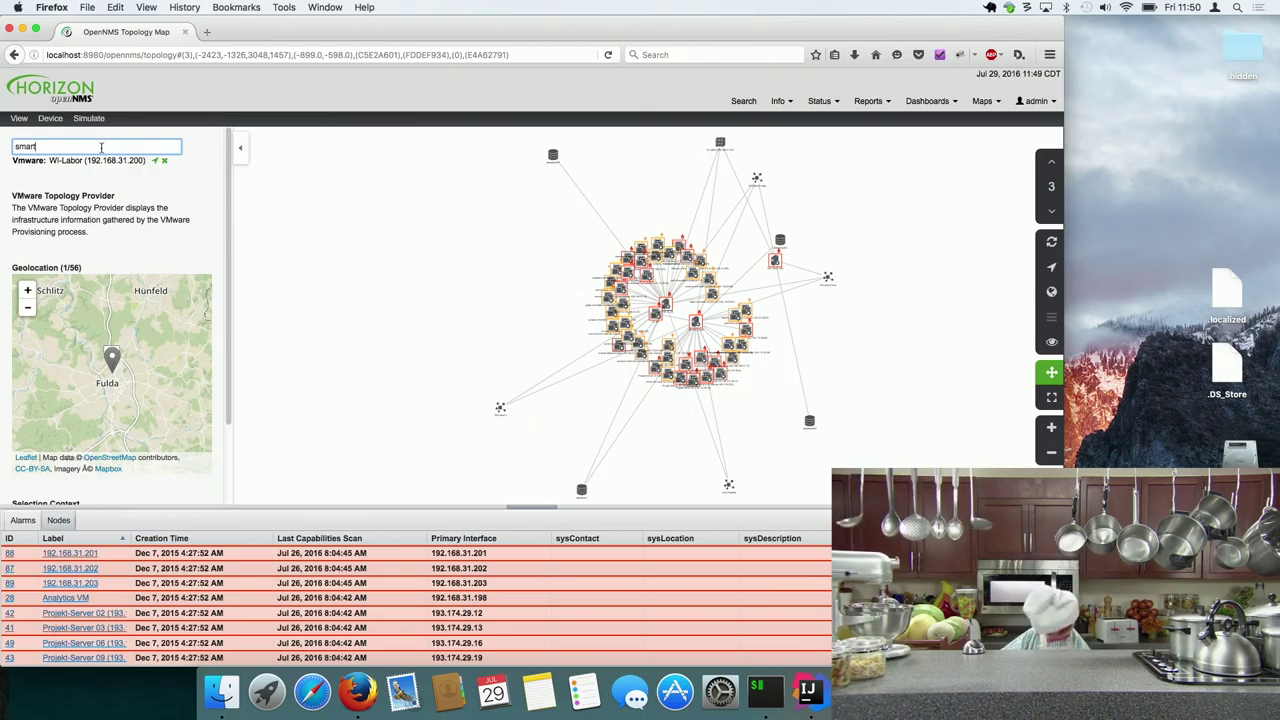
{"action": "key", "text": "BackSpace"}
{"action": "key", "text": "BackSpace"}
{"action": "key", "text": "BackSpace"}
{"action": "key", "text": "BackSpace"}
{"action": "key", "text": "BackSpace"}
{"action": "type", "text": "board"}
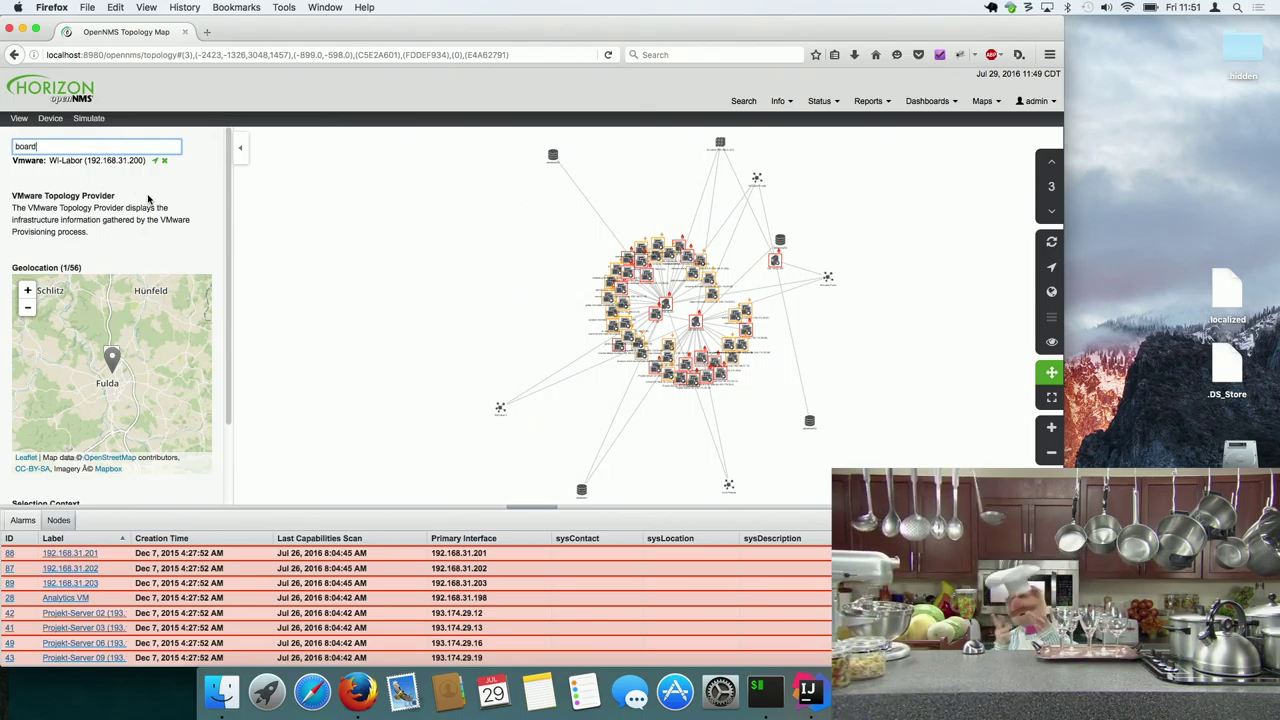
{"action": "key", "text": "super+a"}
{"action": "key", "text": "BackSpace"}
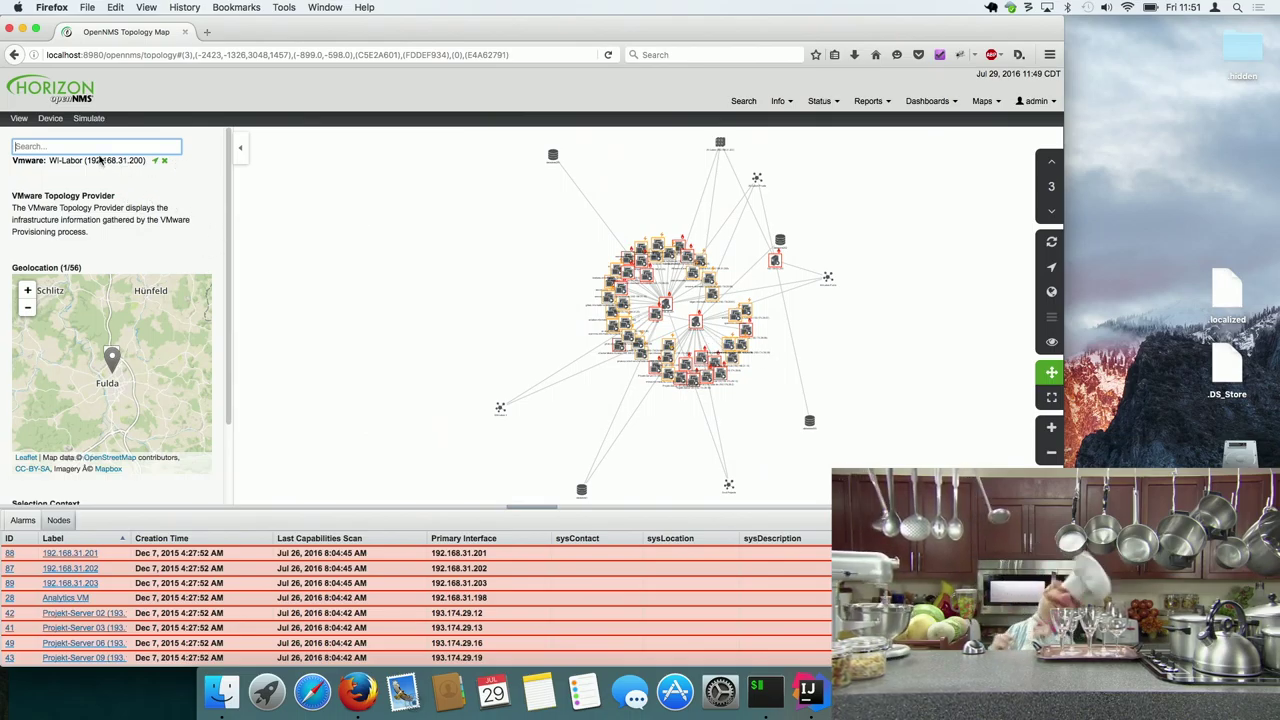
{"action": "type", "text": "labor"}
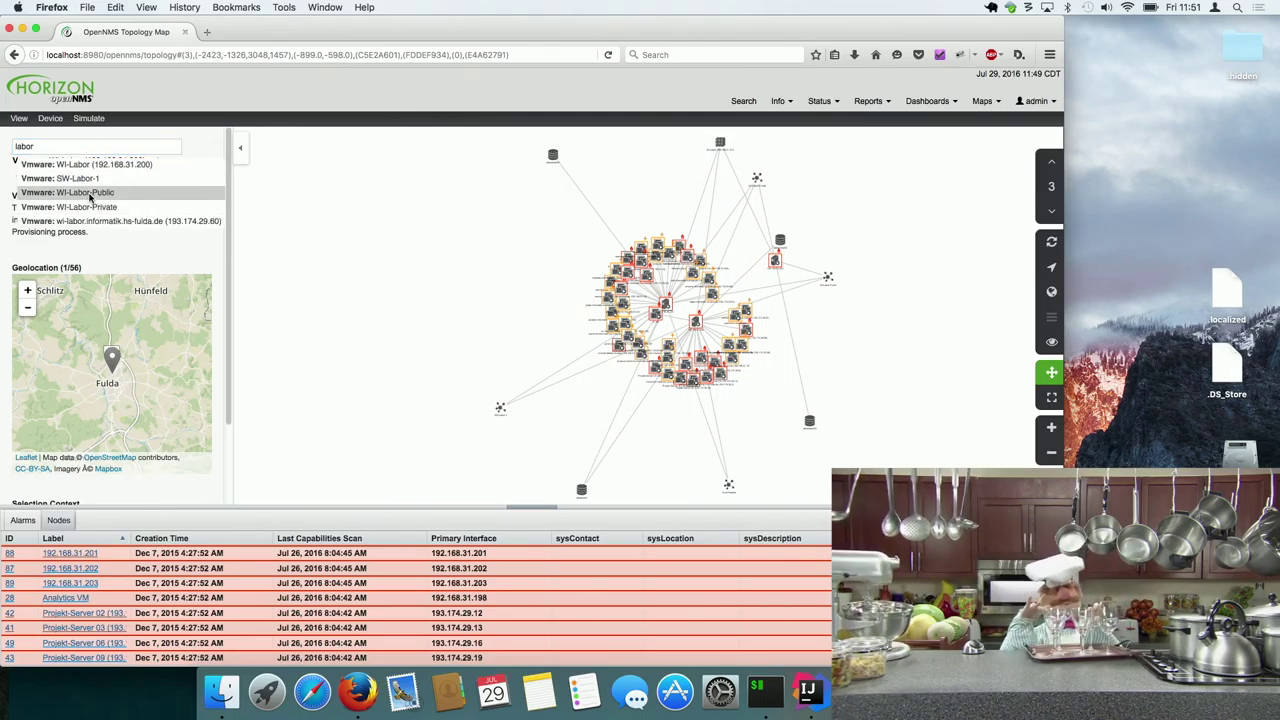
{"action": "left_click", "coordinate": [90, 197]}
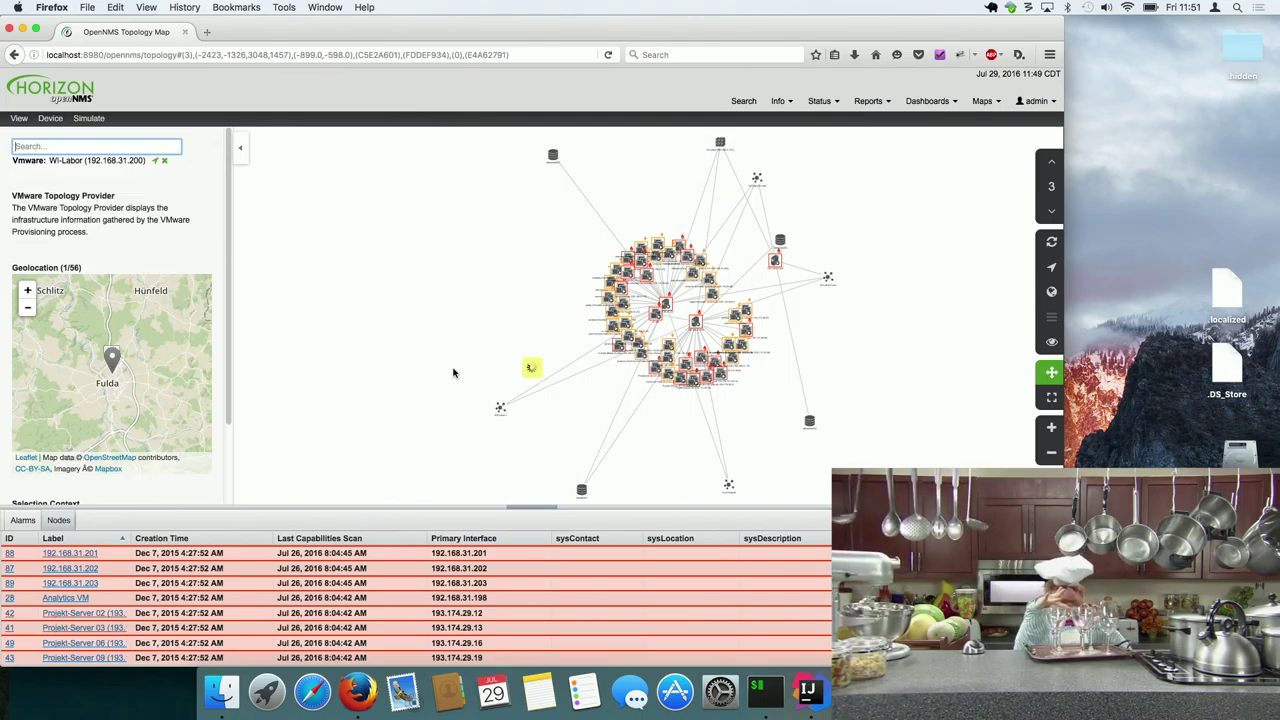